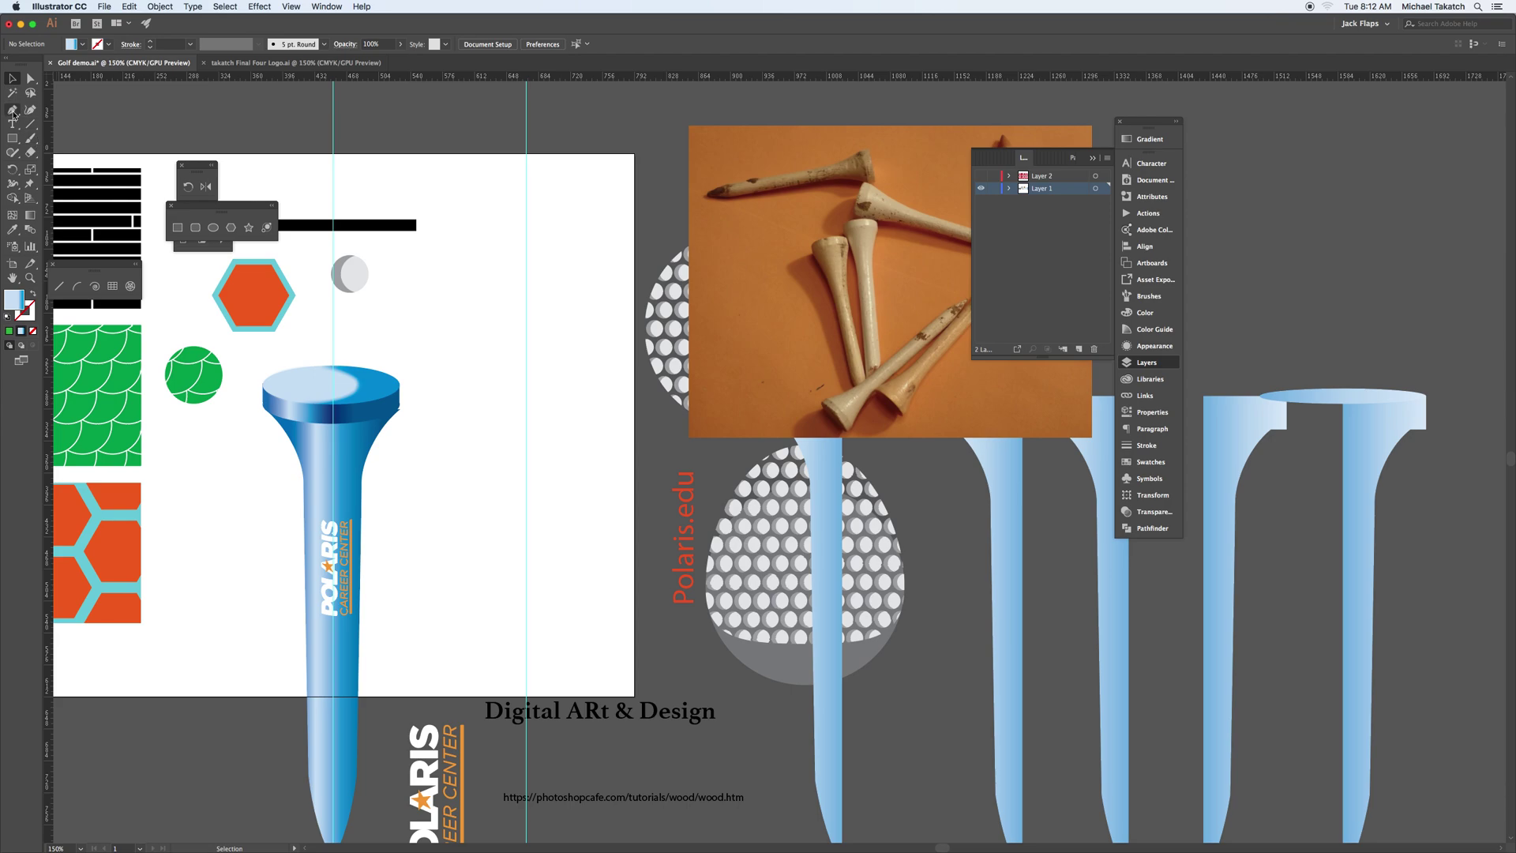
Step: Draw a flat ellipse about 151 × 33 pt centred on the vertical guide beside the finished golf tee
{"action": "left_click_drag", "start_coordinate": [13, 139], "coordinate": [59, 167]}
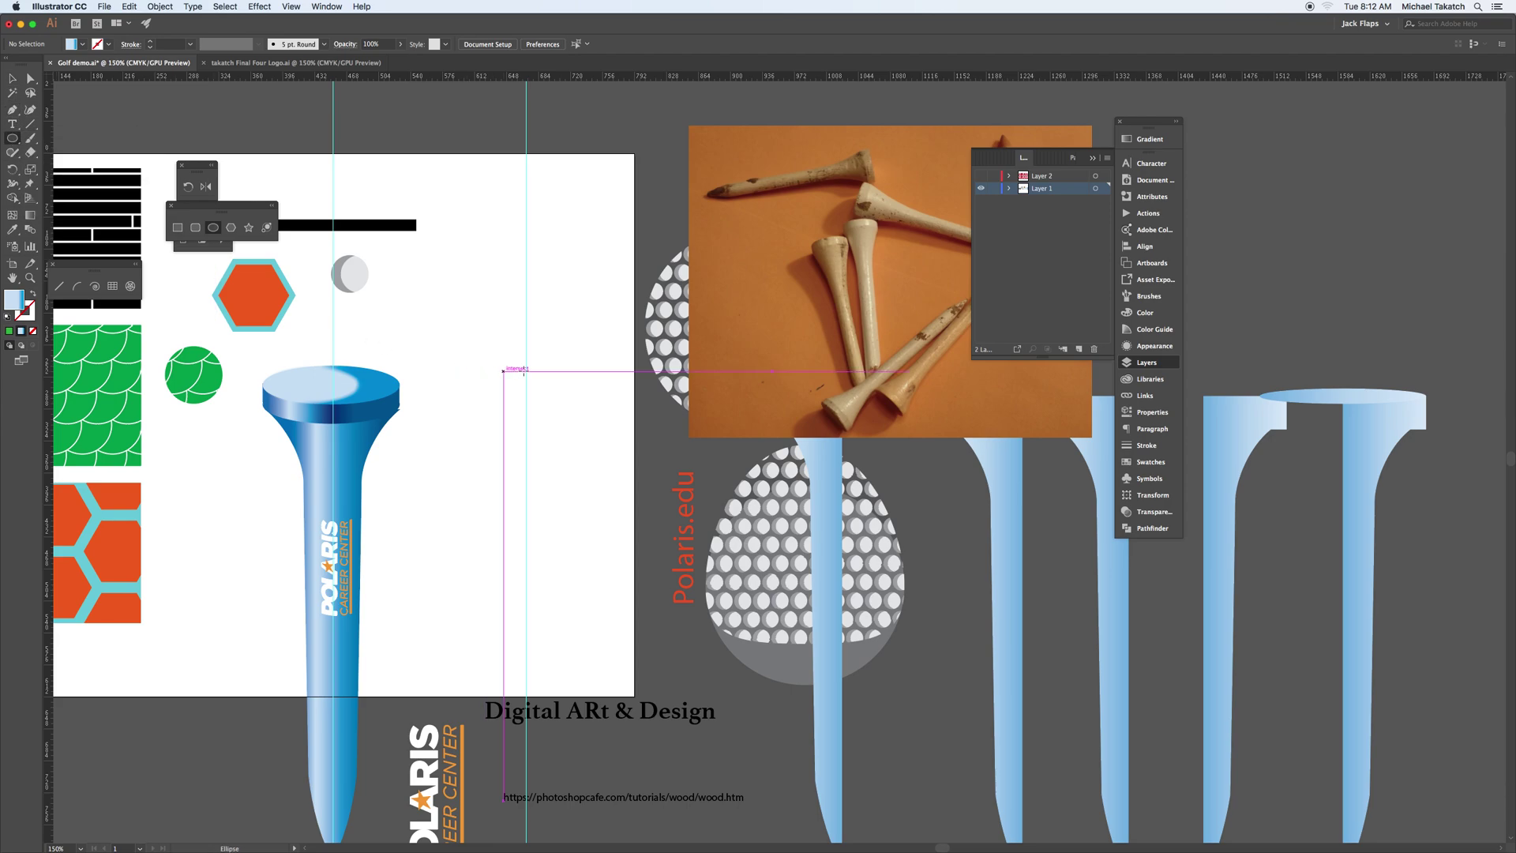
{"action": "left_click_drag", "start_coordinate": [526, 368], "coordinate": [593, 382]}
{"action": "key", "text": "super+equal"}
{"action": "key", "text": "super+equal"}
{"action": "key", "text": "super+equal"}
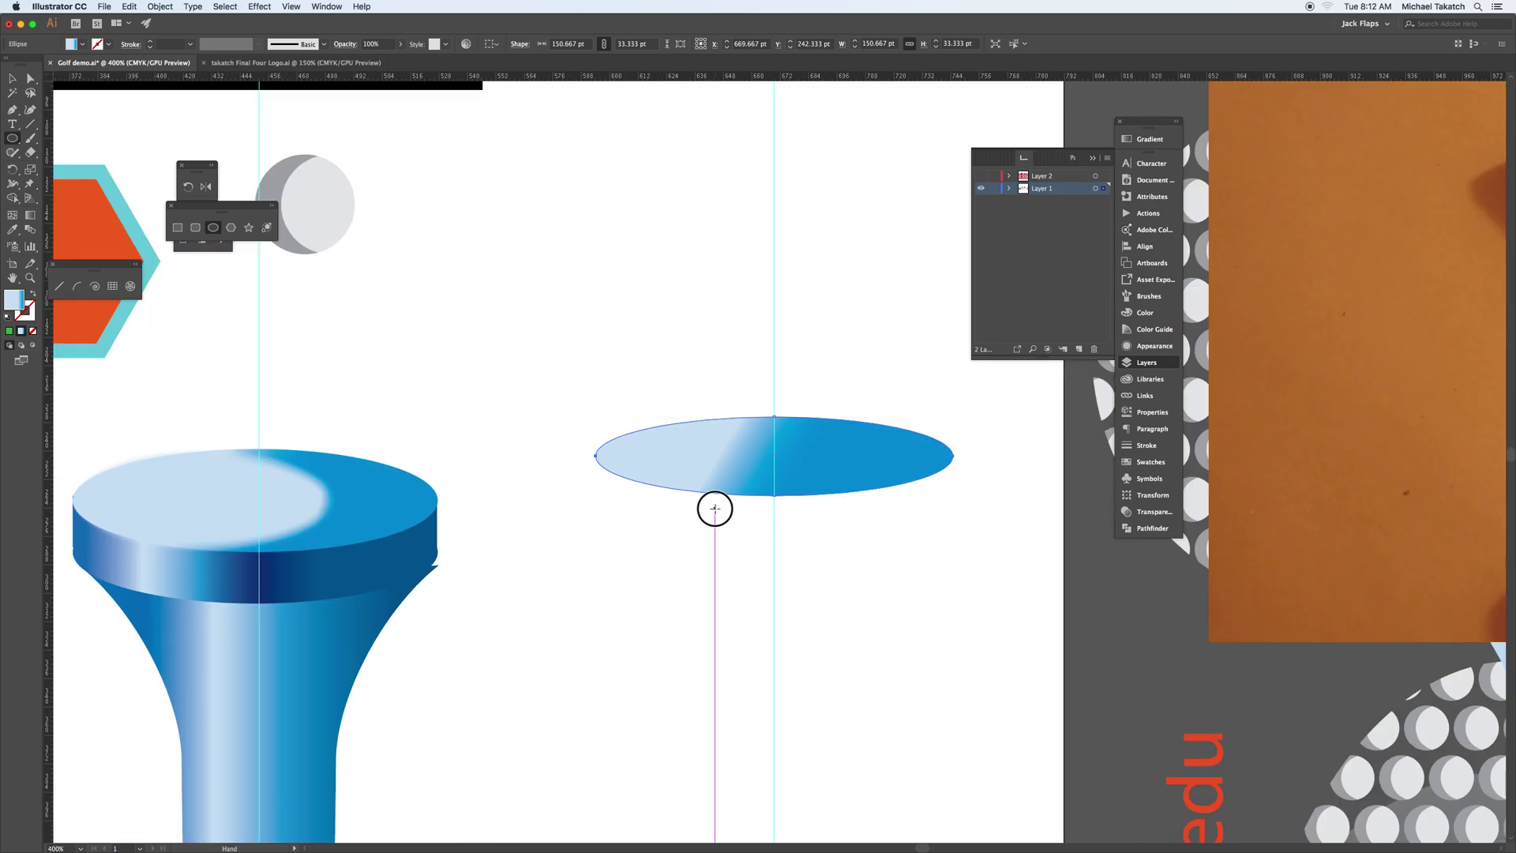
{"action": "left_click_drag", "start_coordinate": [715, 509], "coordinate": [595, 311]}
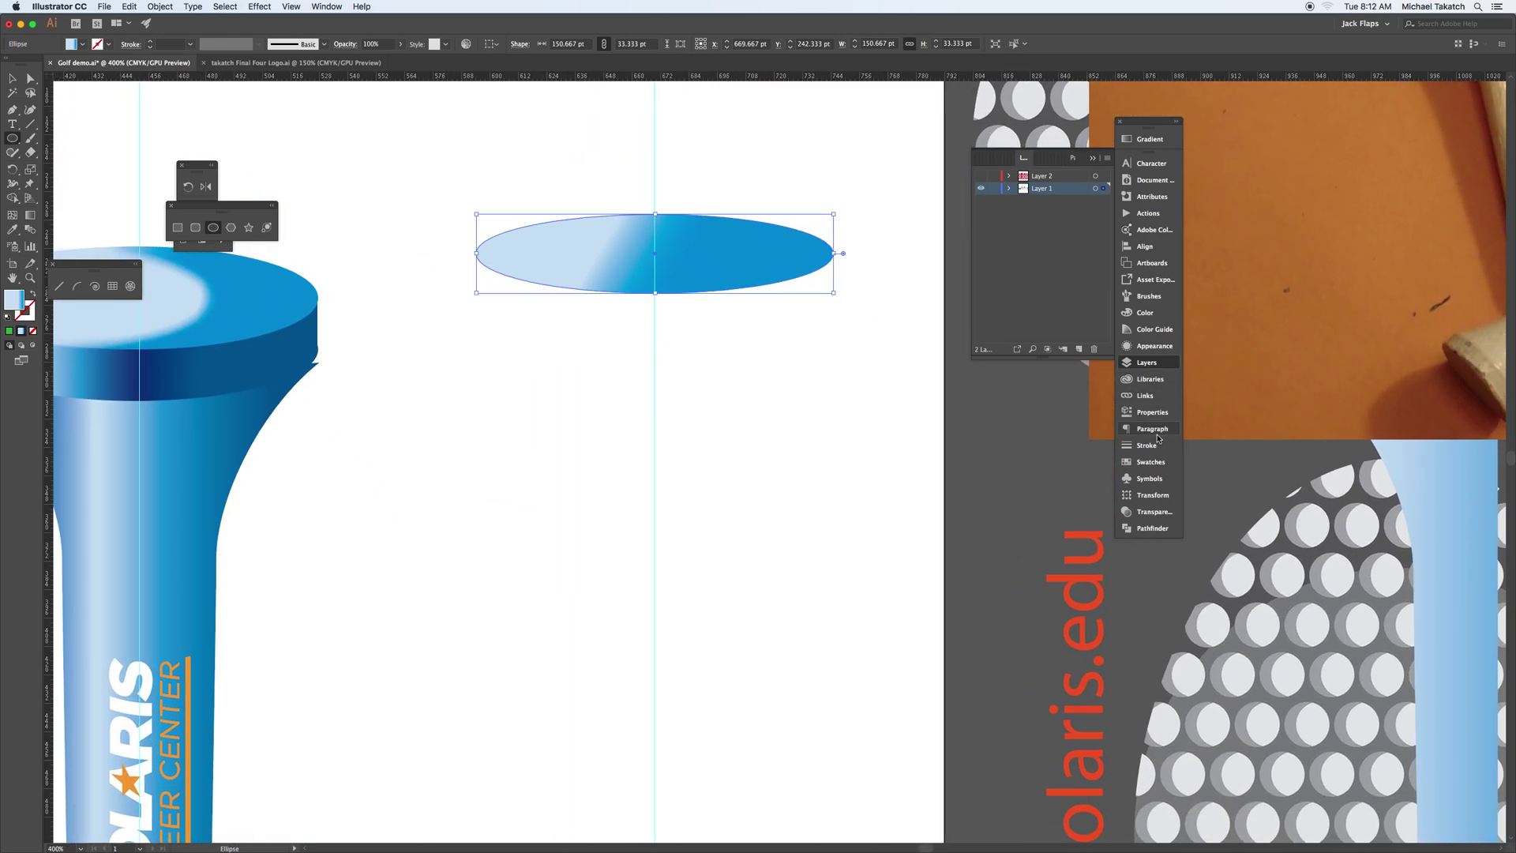
Step: Try the Chrysoprase gradient swatch on the ellipse, and undo the fill change
{"action": "left_click", "coordinate": [1151, 462]}
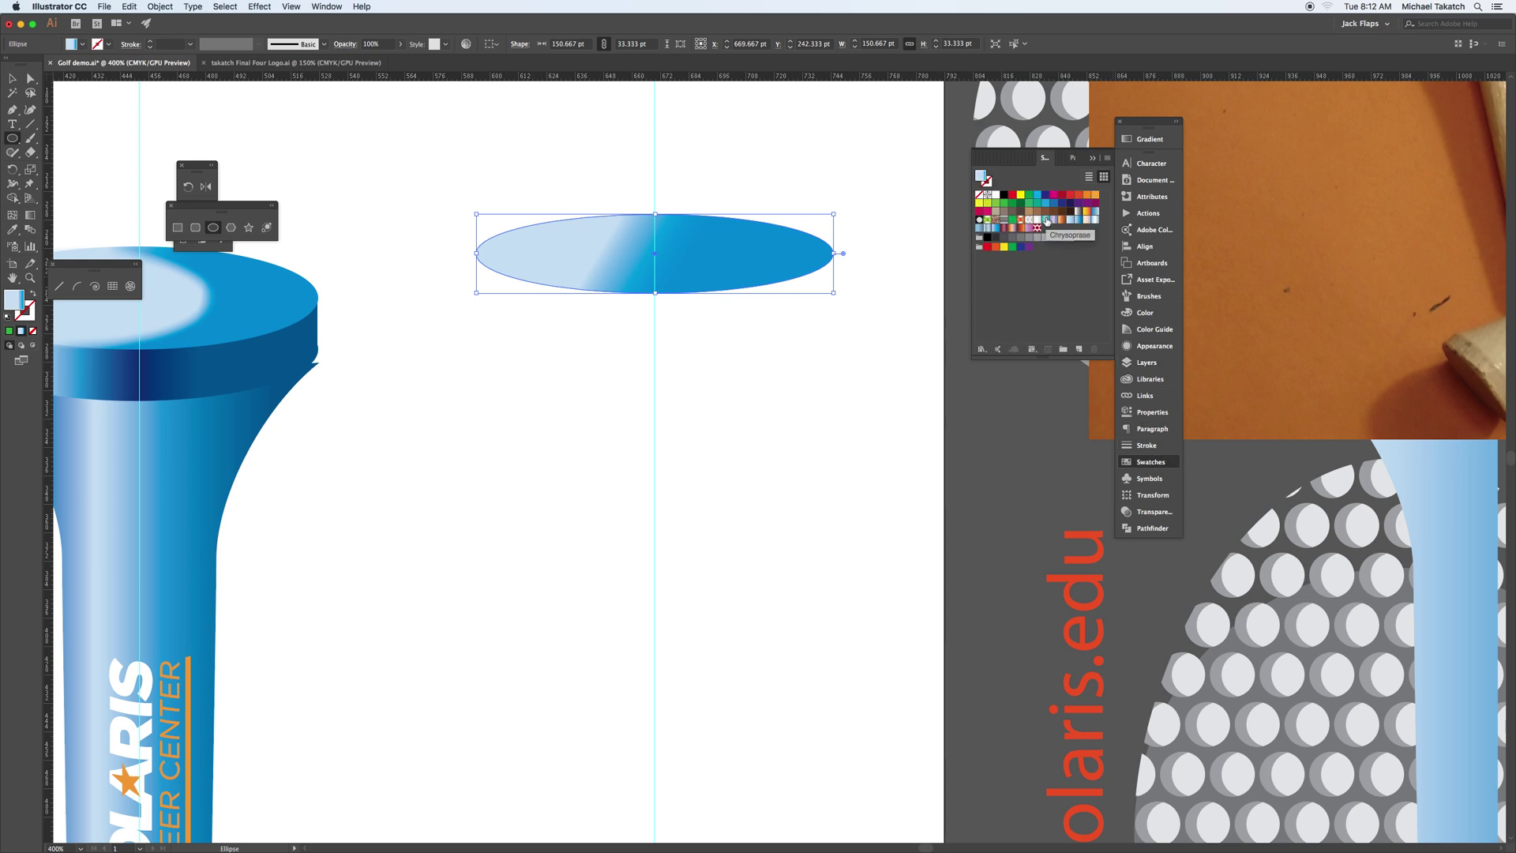
{"action": "left_click", "coordinate": [1046, 220]}
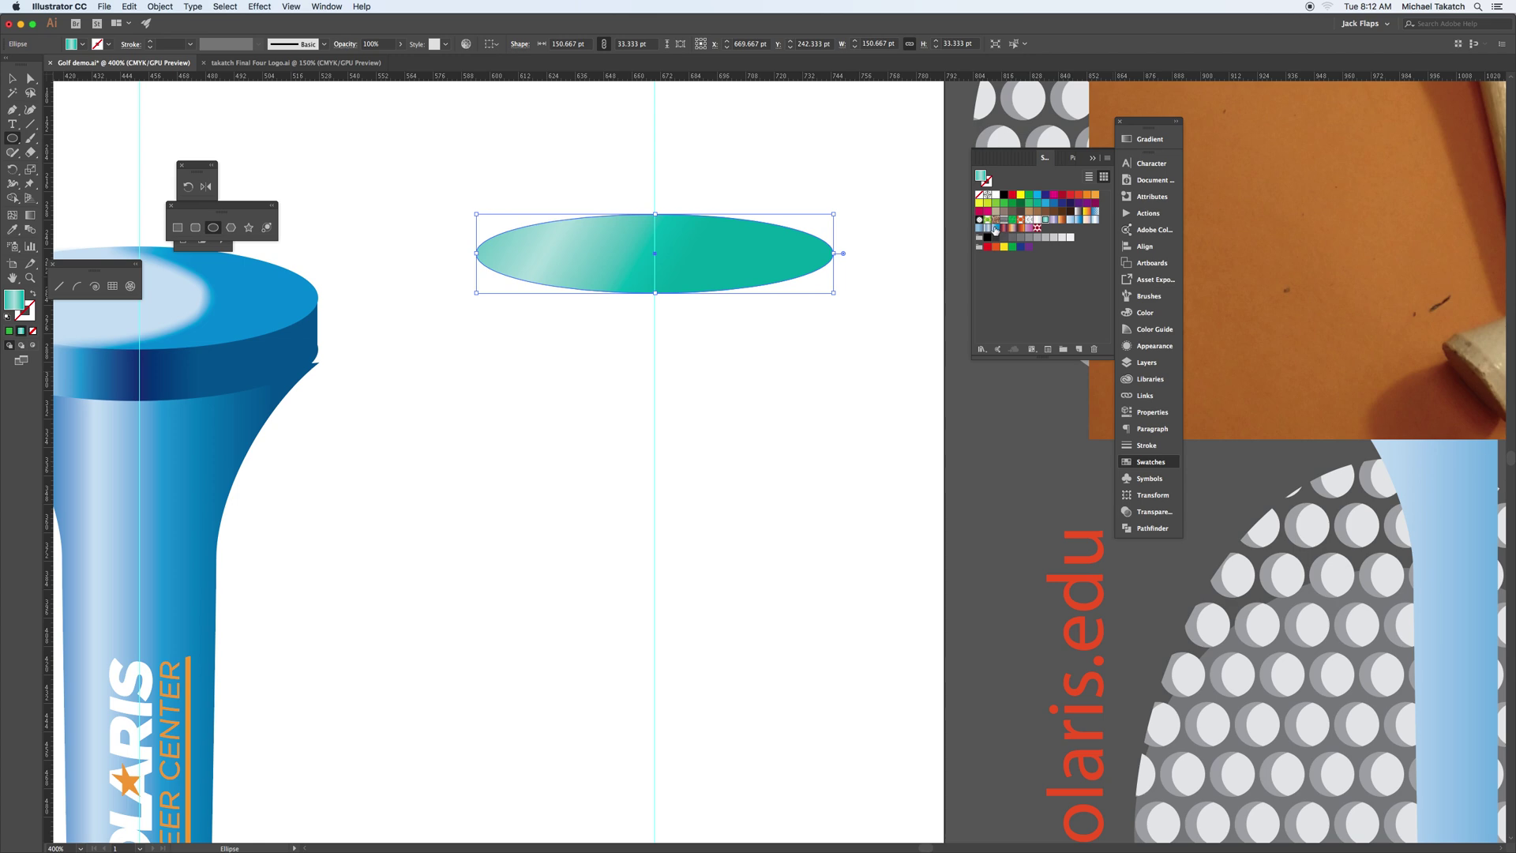
{"action": "left_click", "coordinate": [995, 229]}
{"action": "left_click", "coordinate": [1046, 220]}
{"action": "key", "text": "super+z"}
Step: Copy the ellipse about 23 pt straight down and draw a rectangle about 151 × 23 pt joining the side points of both ellipses
{"action": "left_click", "coordinate": [12, 79]}
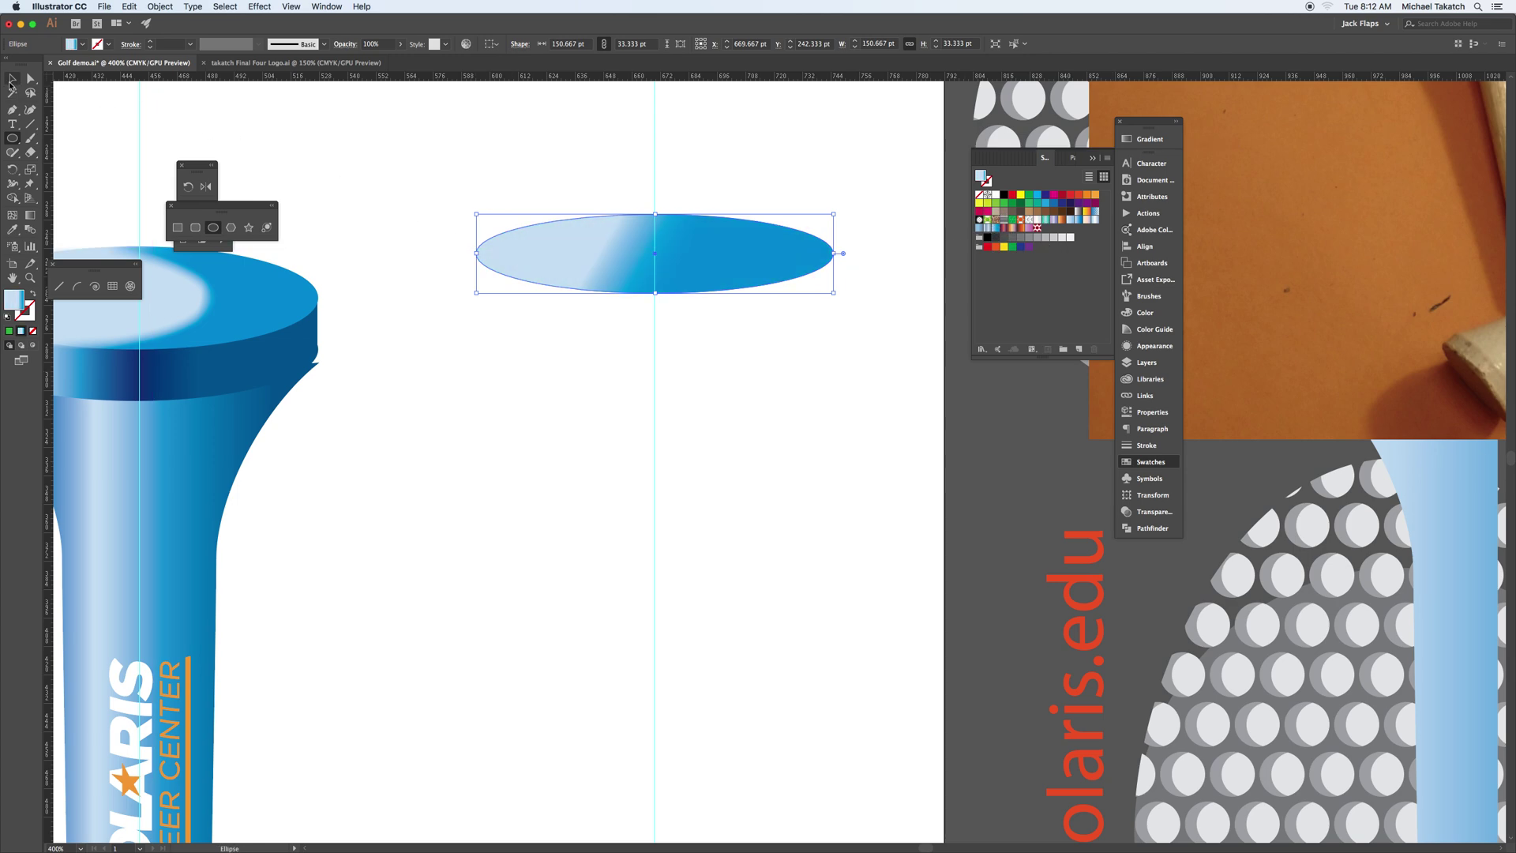
{"action": "left_click_drag", "start_coordinate": [636, 269], "coordinate": [640, 326]}
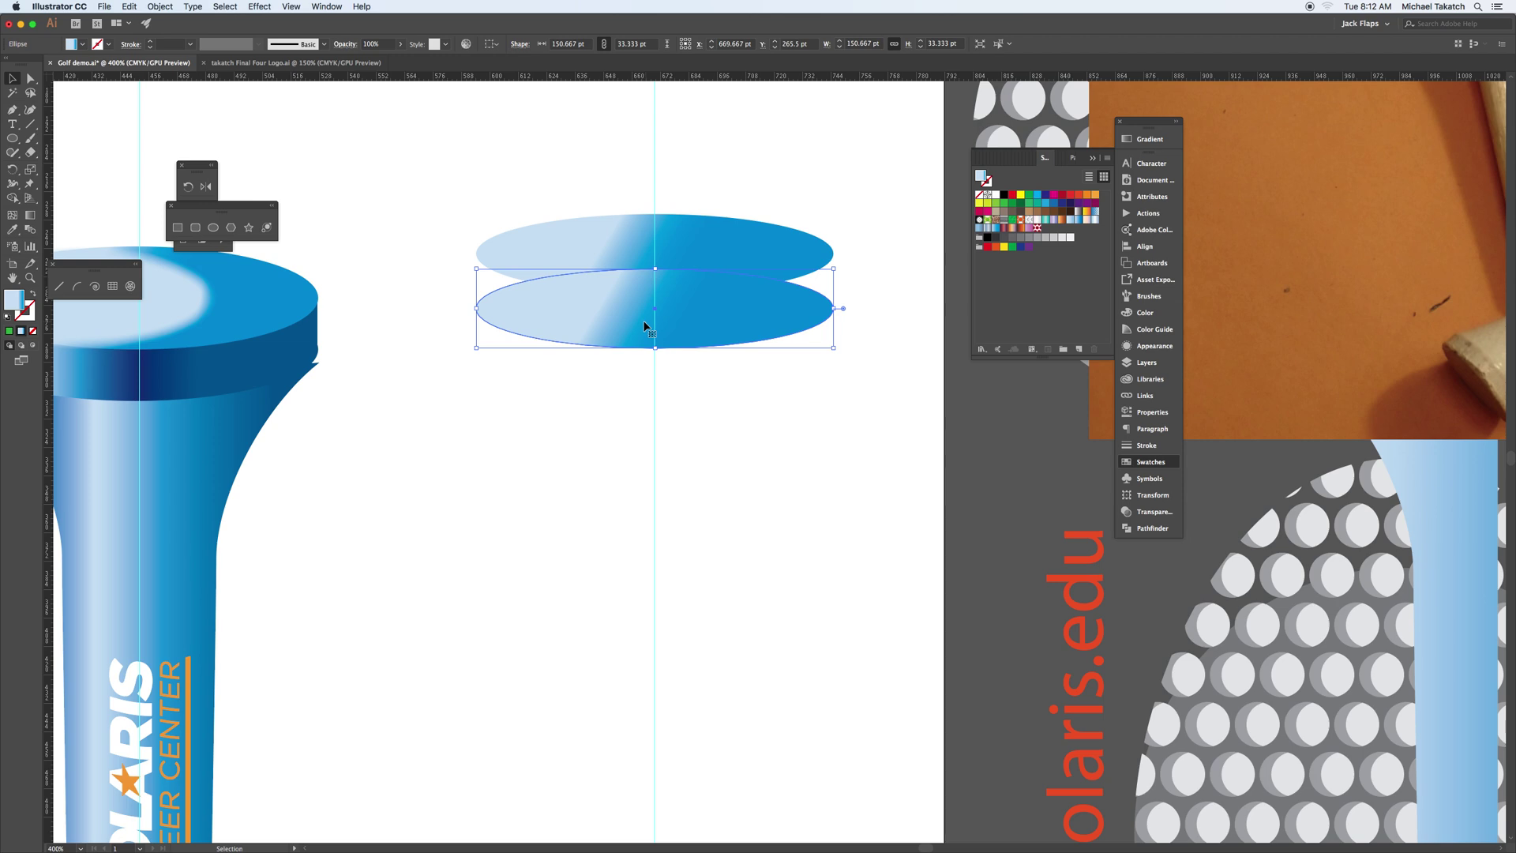
{"action": "left_click_drag", "start_coordinate": [18, 137], "coordinate": [60, 140]}
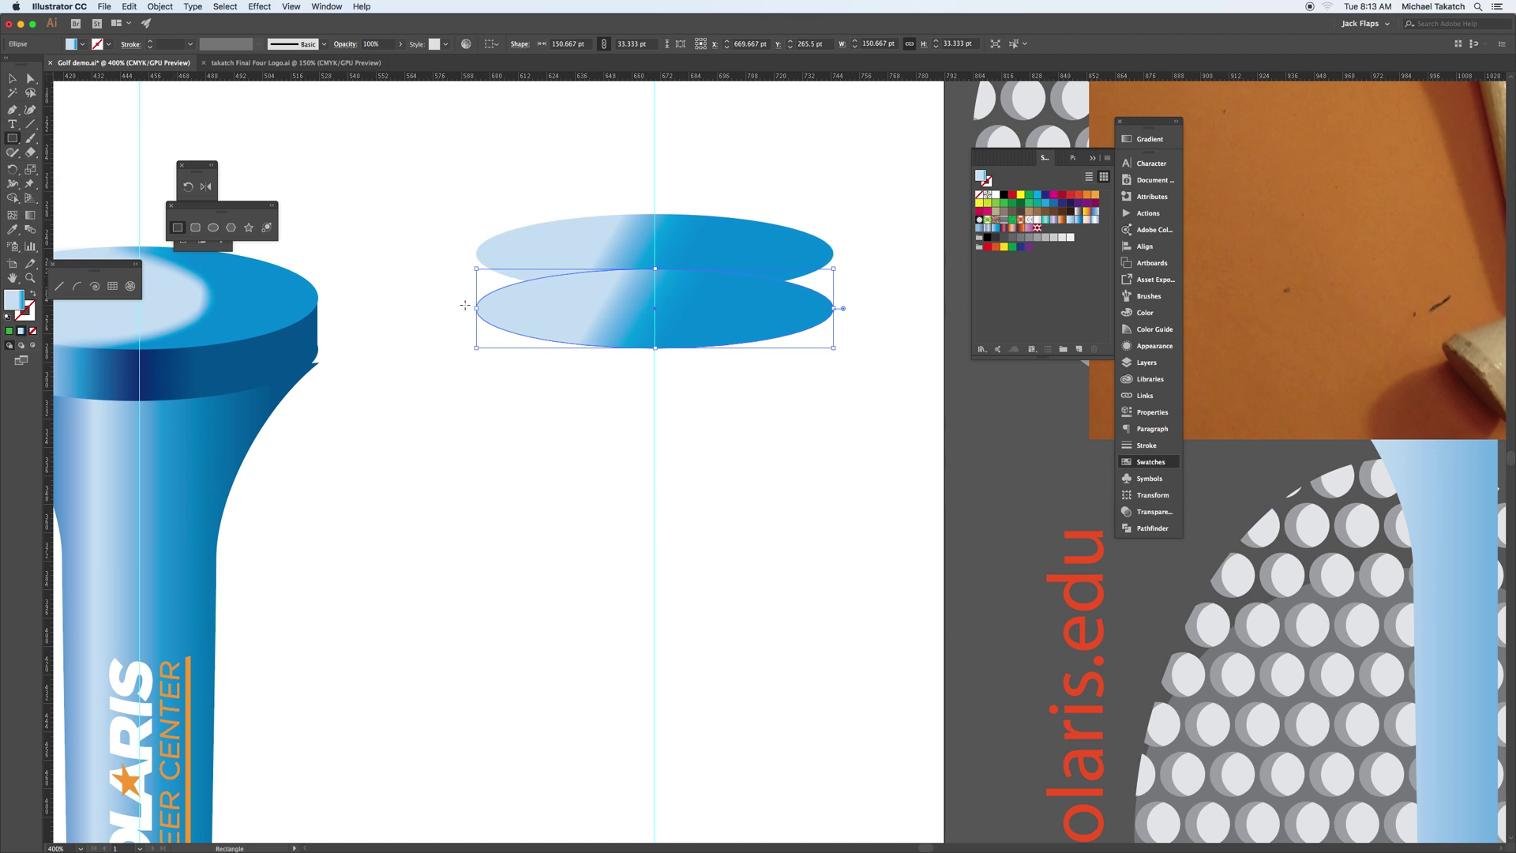
{"action": "key", "text": "super+shift+a"}
{"action": "left_click_drag", "start_coordinate": [476, 309], "coordinate": [833, 254]}
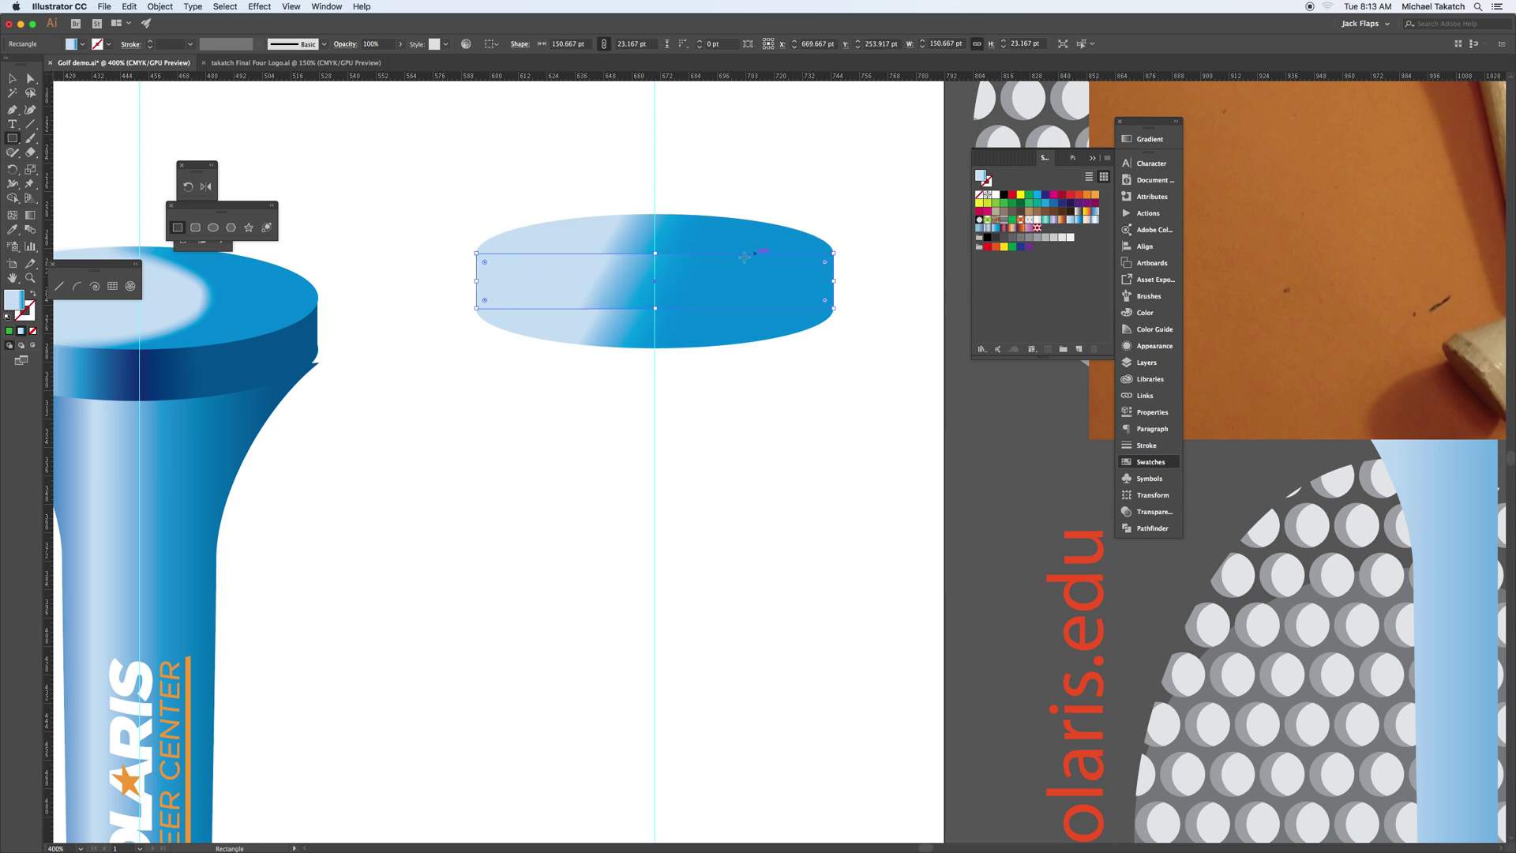
Step: Fill the rectangle and the lower ellipse with a red swatch, and unite them into one shape
{"action": "key", "text": "v"}
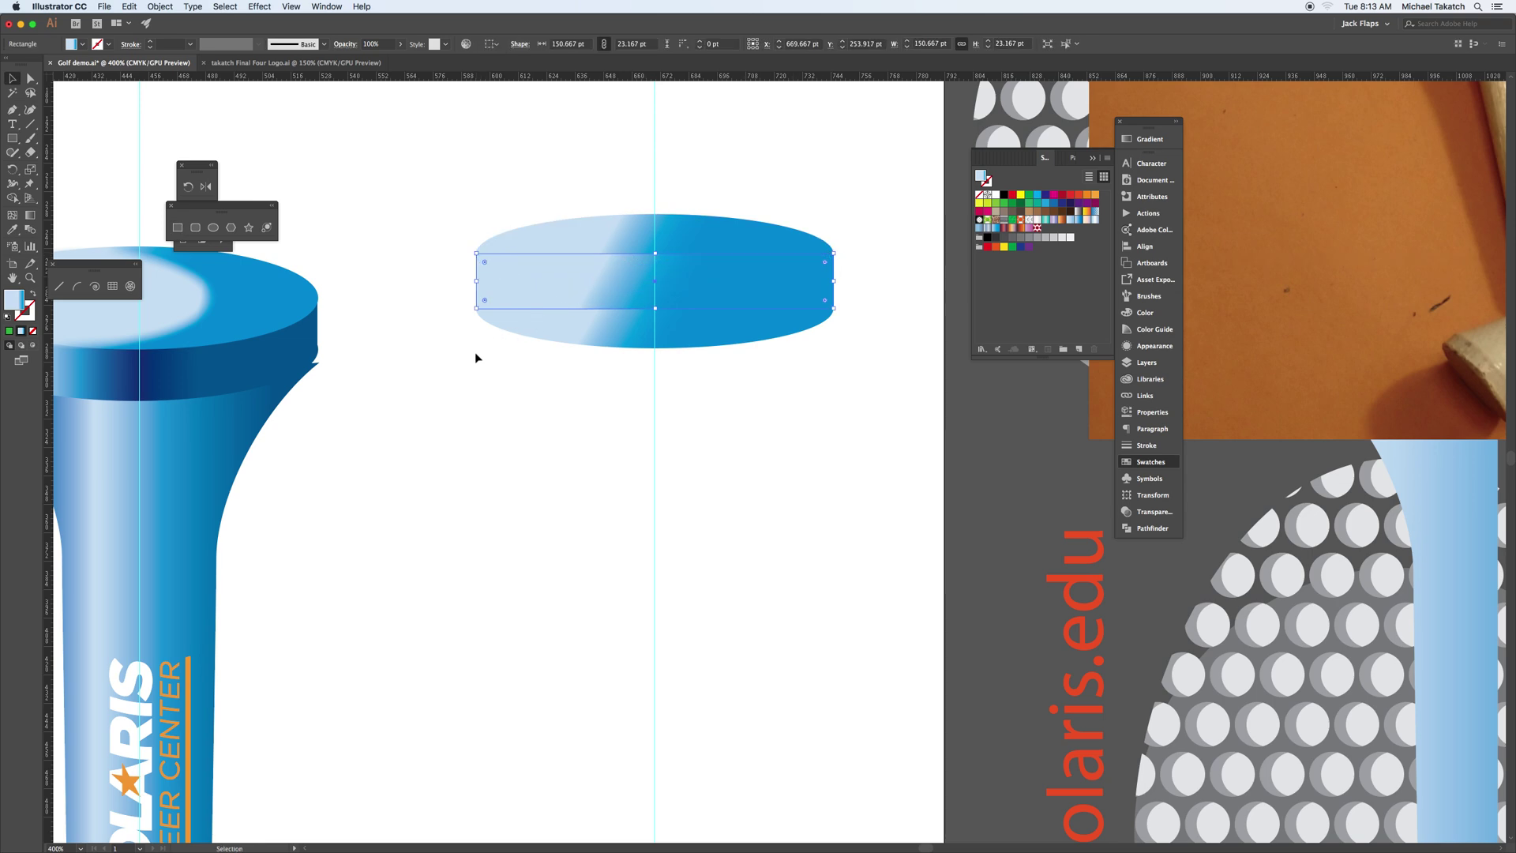
{"action": "left_click", "coordinate": [541, 329], "text": "shift"}
{"action": "left_click_drag", "start_coordinate": [541, 329], "coordinate": [444, 463]}
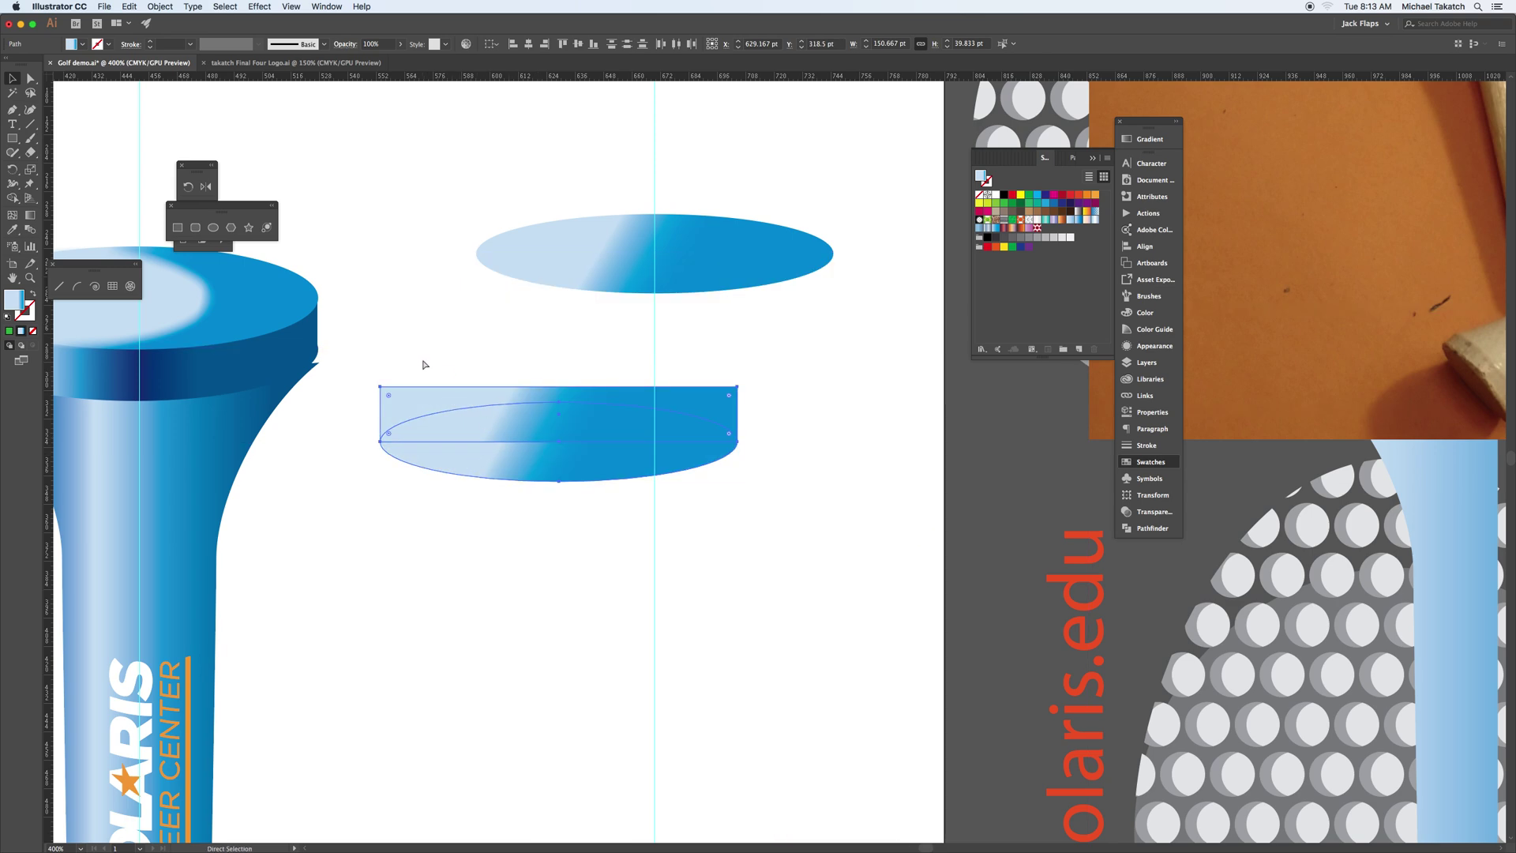
{"action": "key", "text": "super+z"}
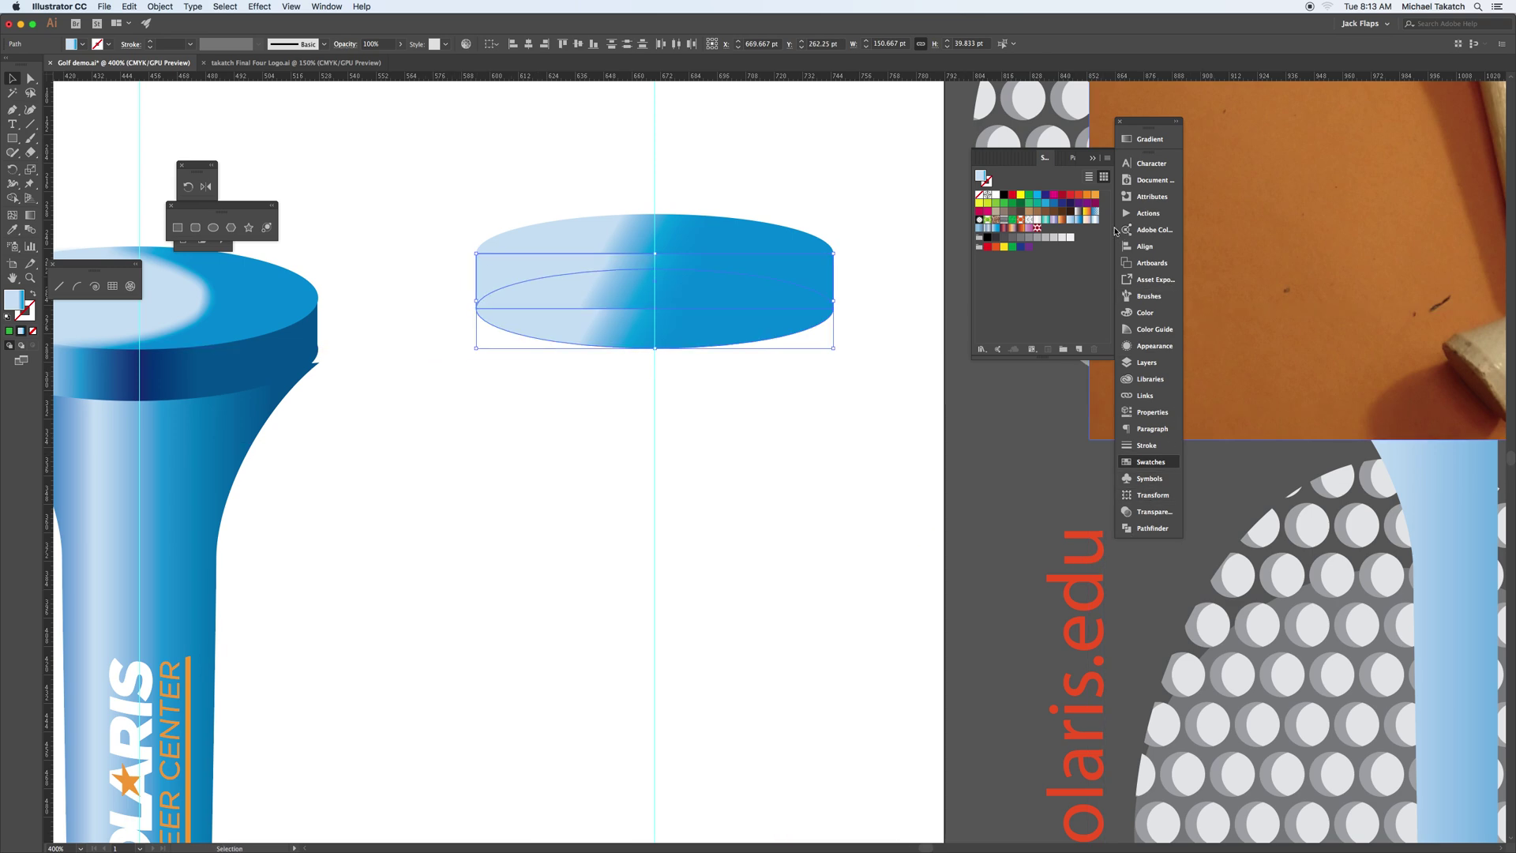
{"action": "left_click", "coordinate": [1078, 196]}
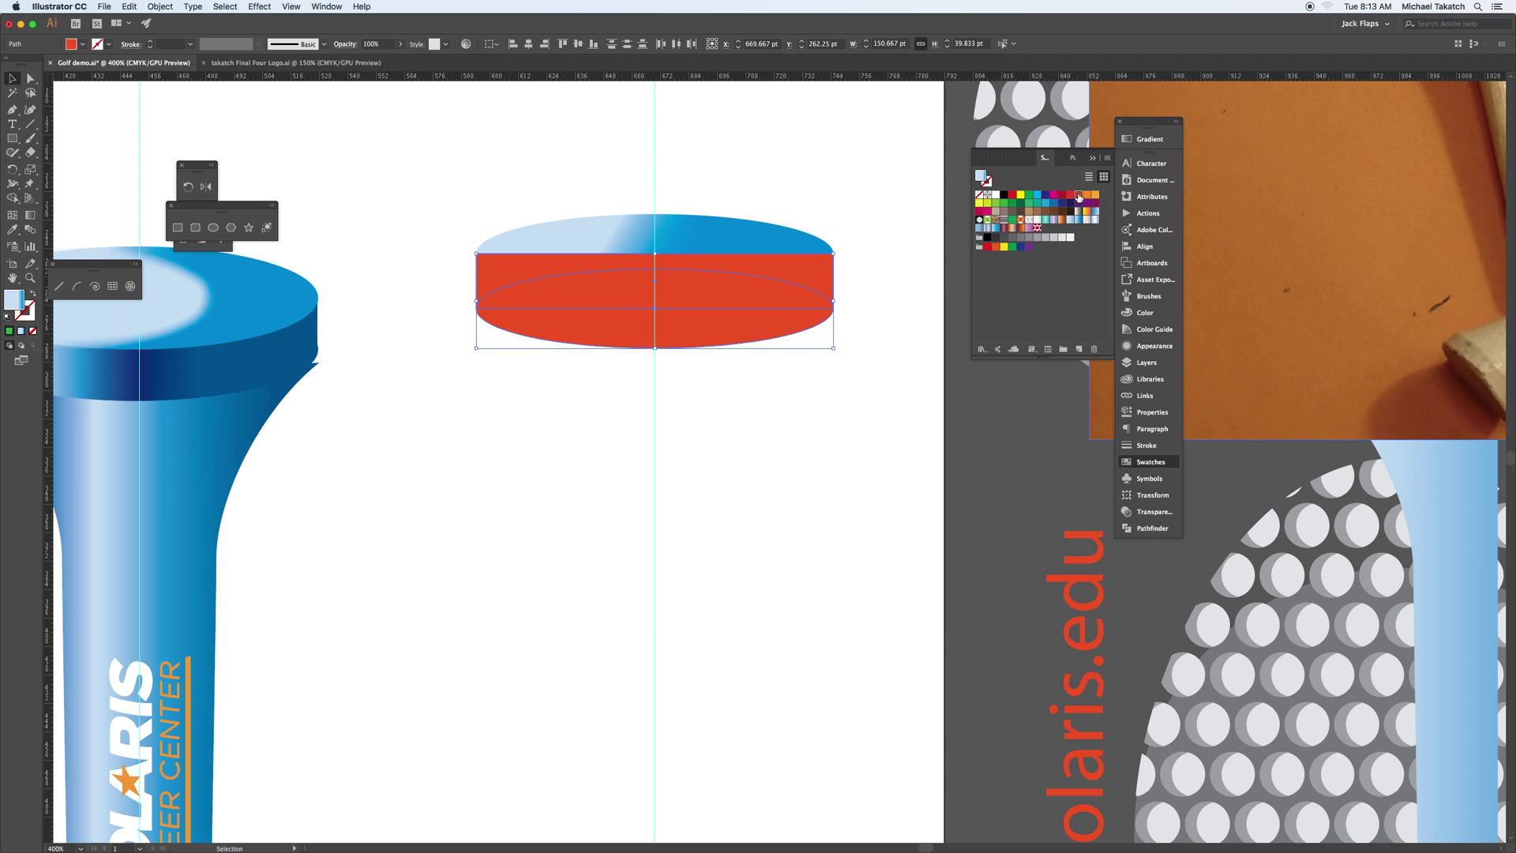
{"action": "left_click", "coordinate": [1153, 528]}
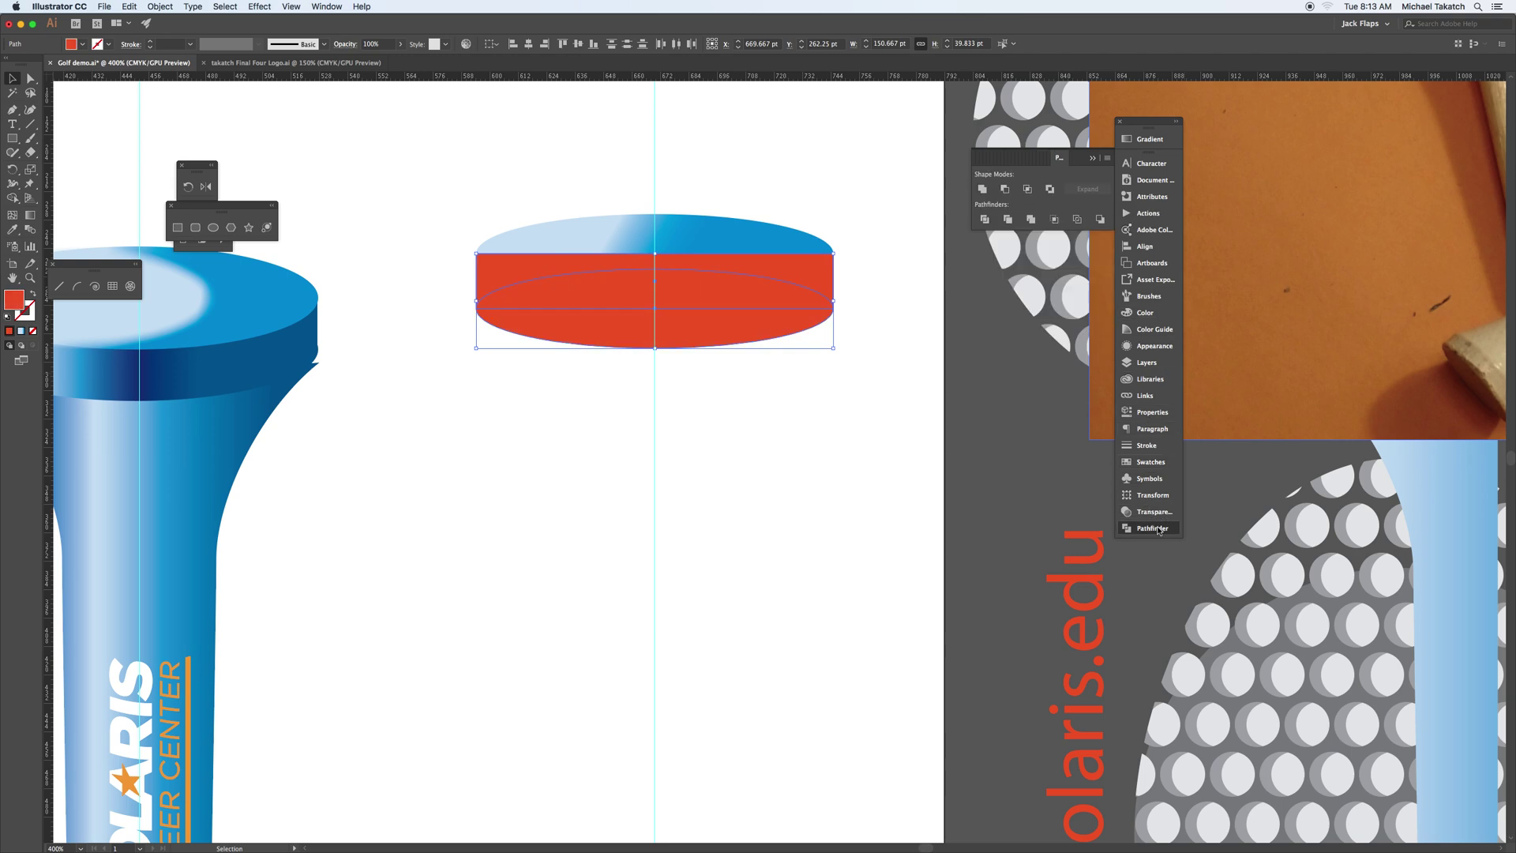
{"action": "left_click", "coordinate": [983, 189]}
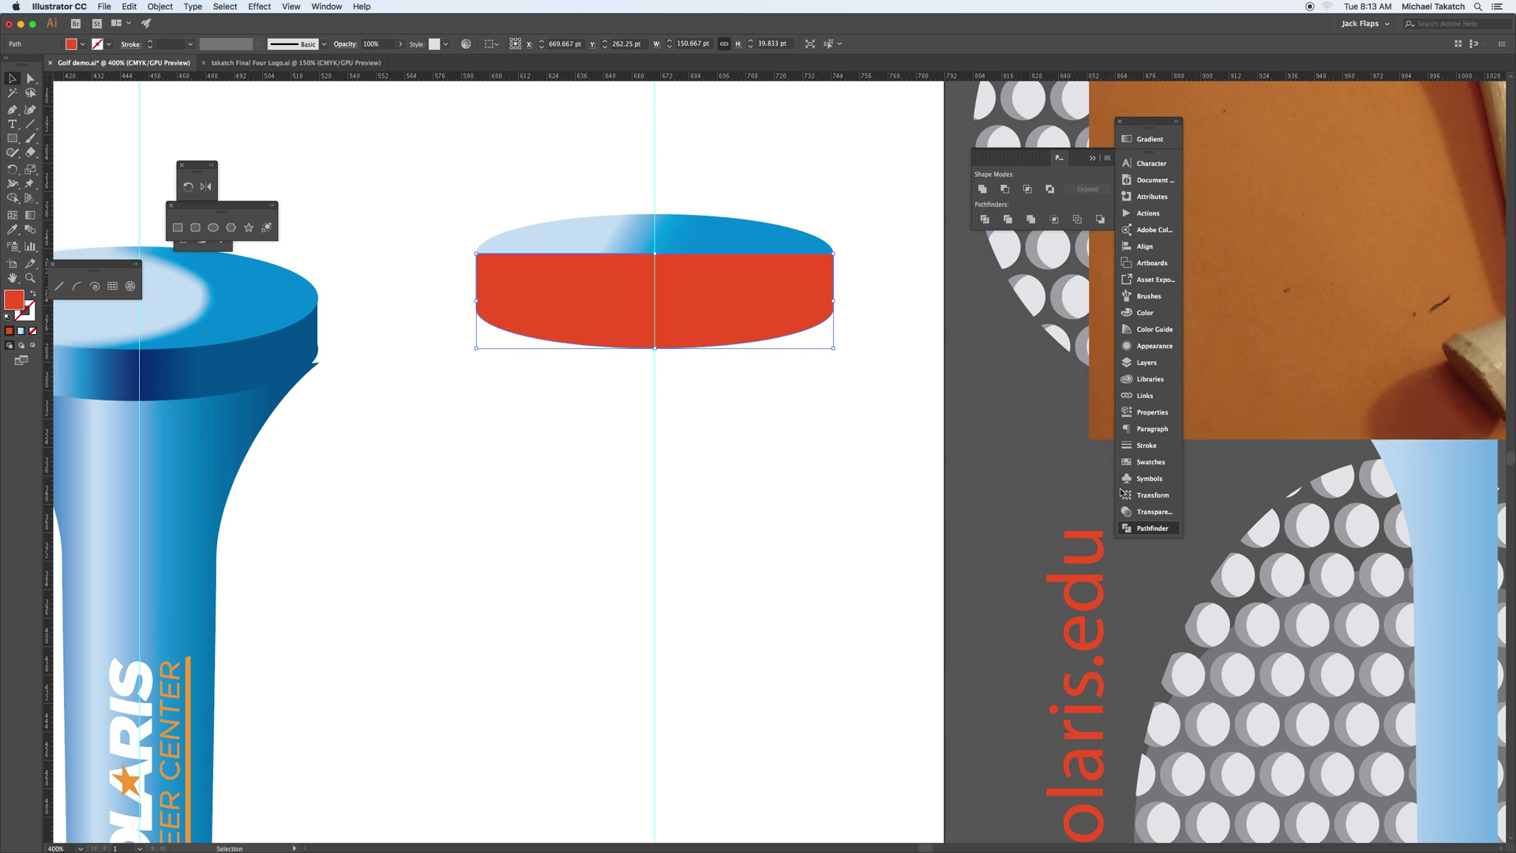
Step: Apply the blue-grey metallic gradient swatch to the united shape and send it behind the top ellipse
{"action": "left_click", "coordinate": [1145, 464]}
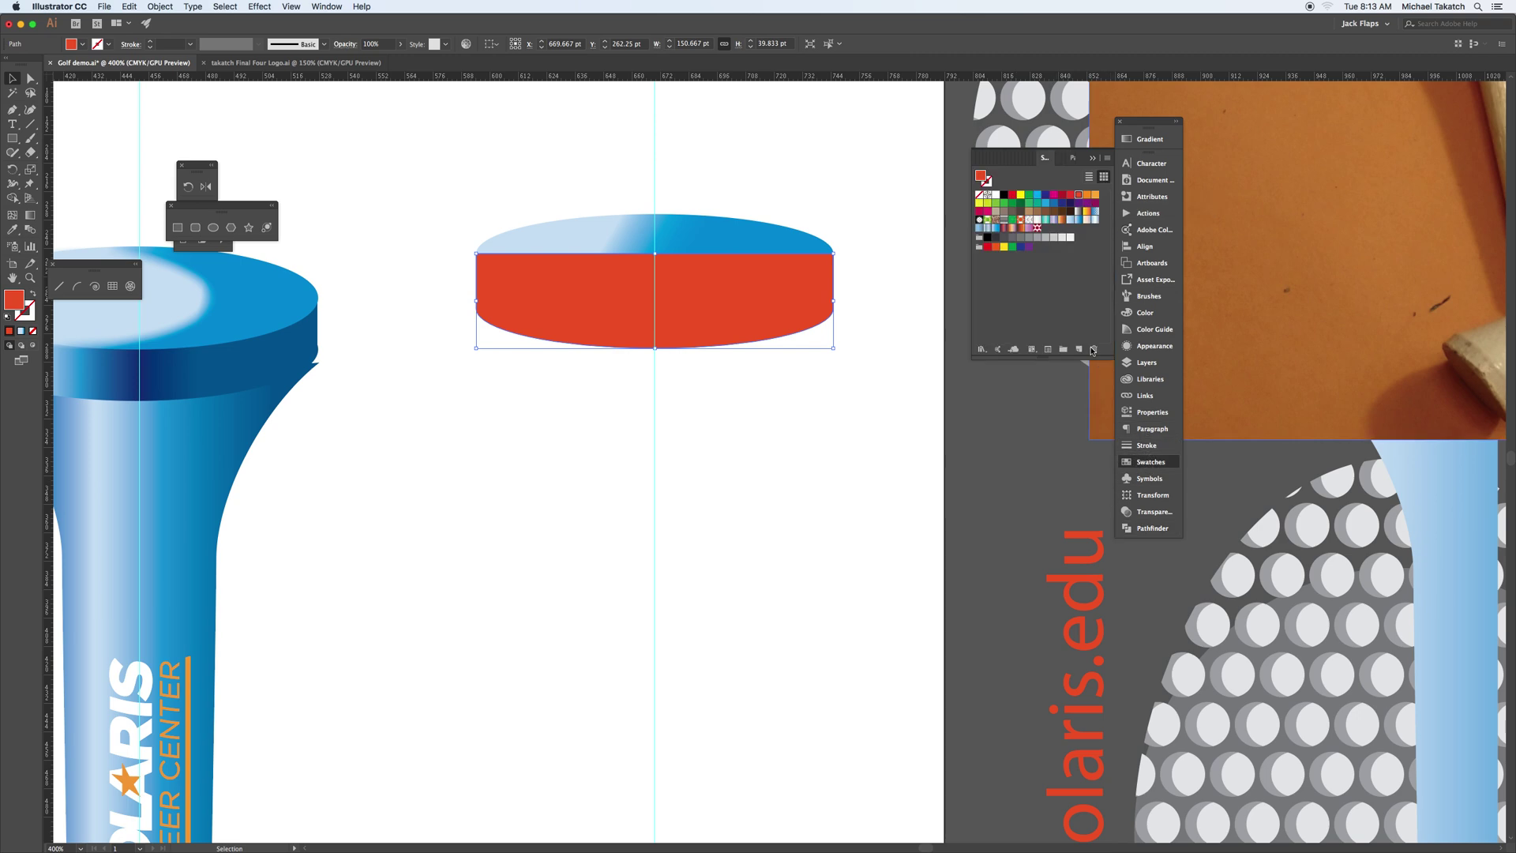
{"action": "left_click", "coordinate": [987, 228]}
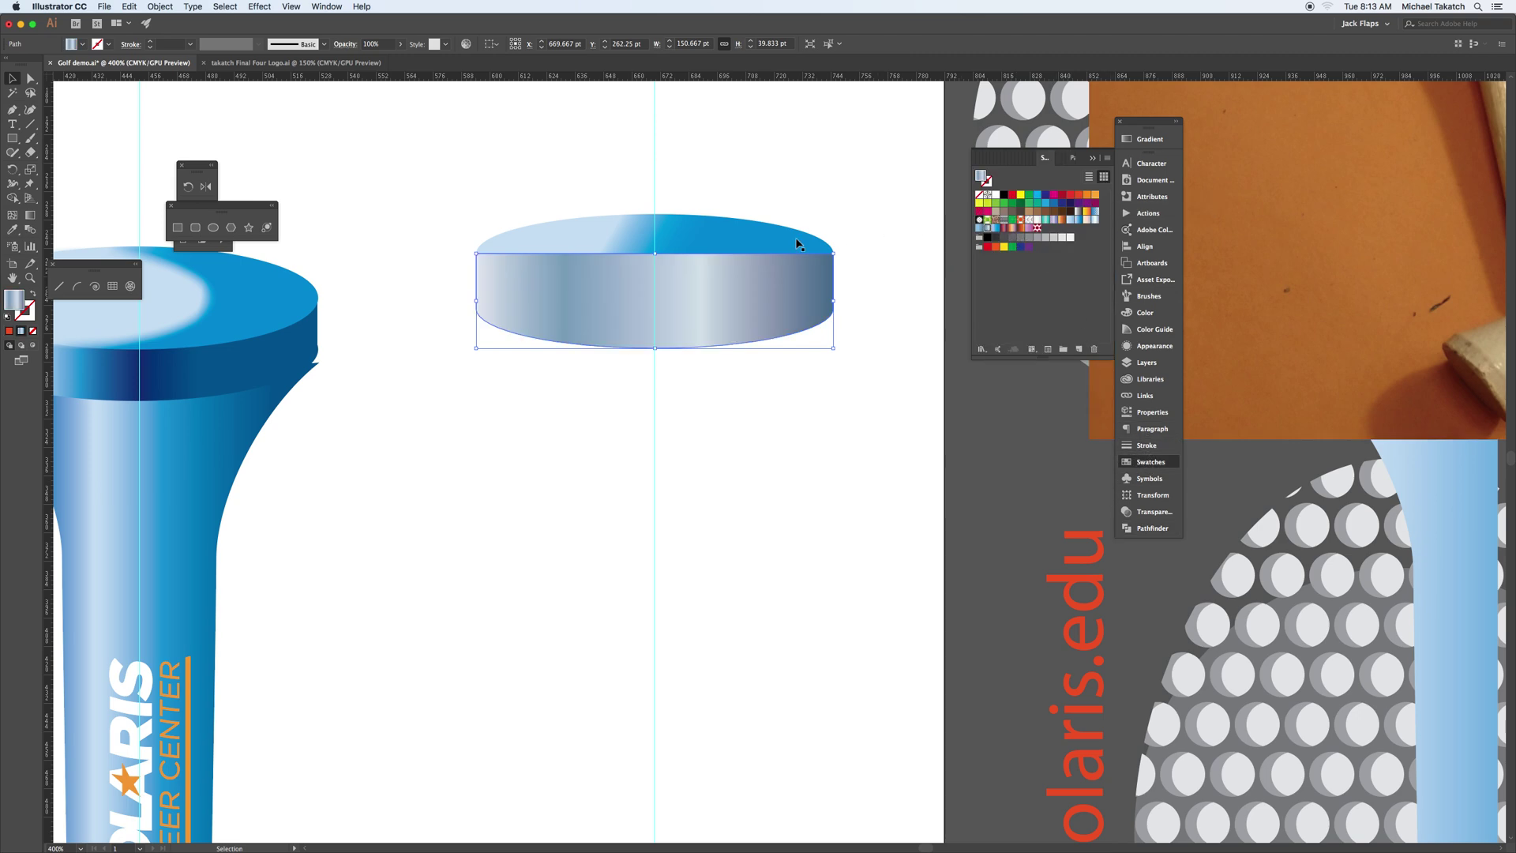
{"action": "key", "text": "super+shift+bracketleft"}
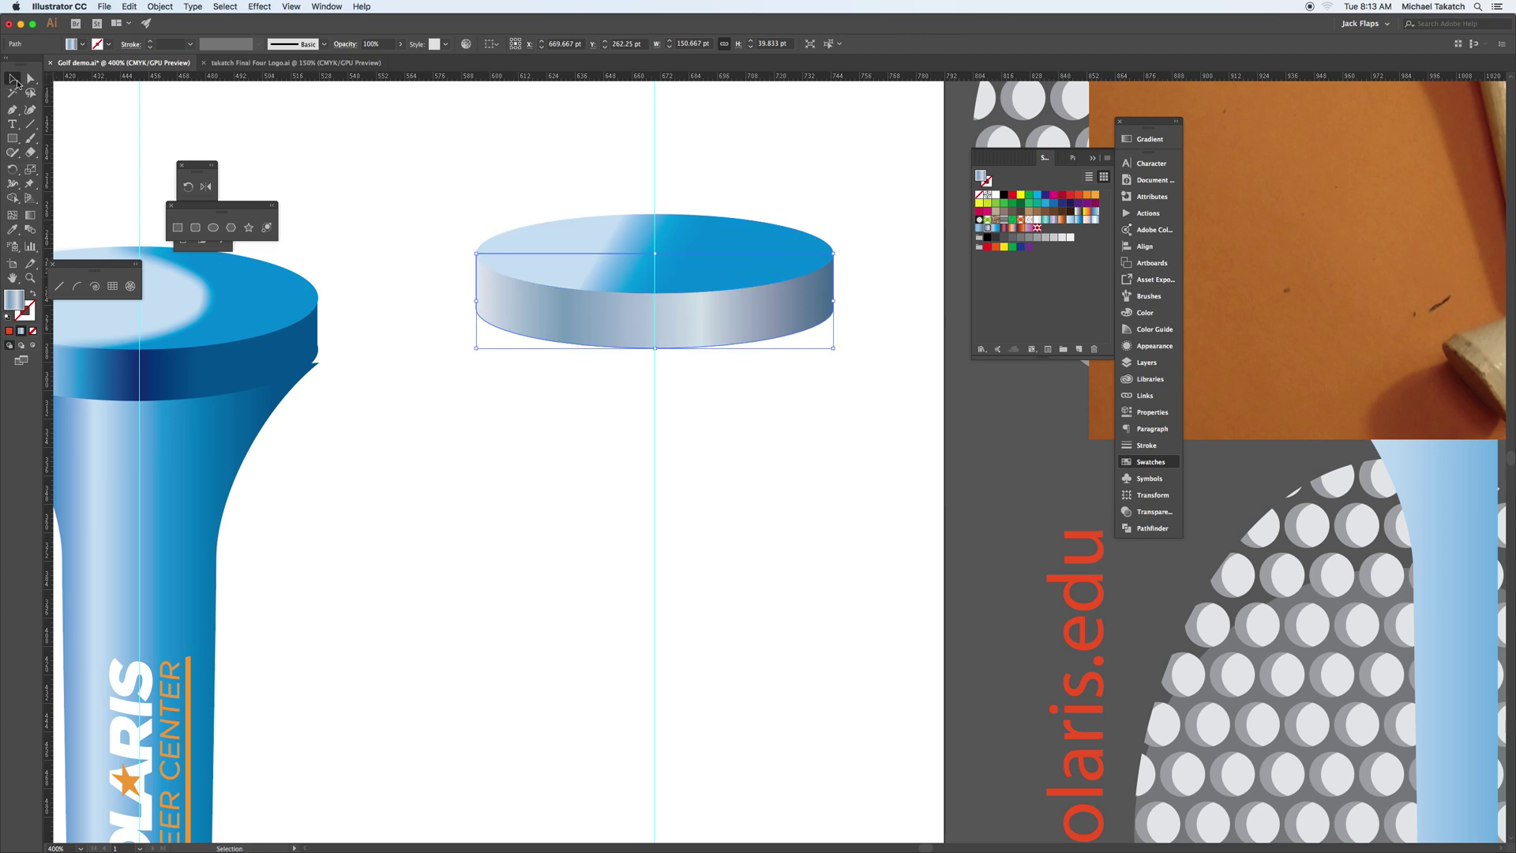
{"action": "left_click", "coordinate": [351, 161]}
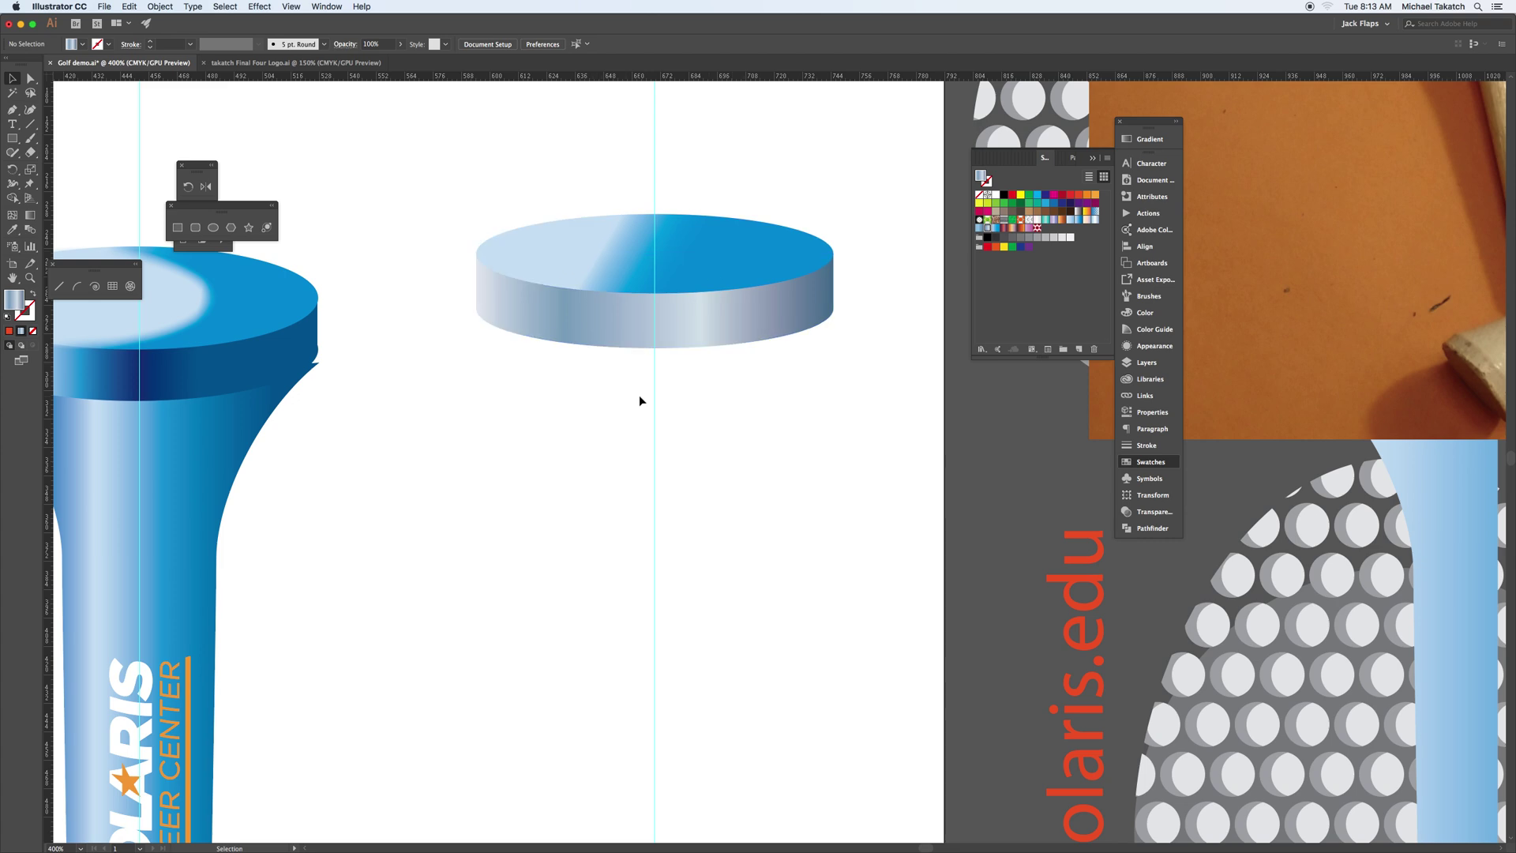
{"action": "key", "text": "super+minus"}
{"action": "key", "text": "super+minus"}
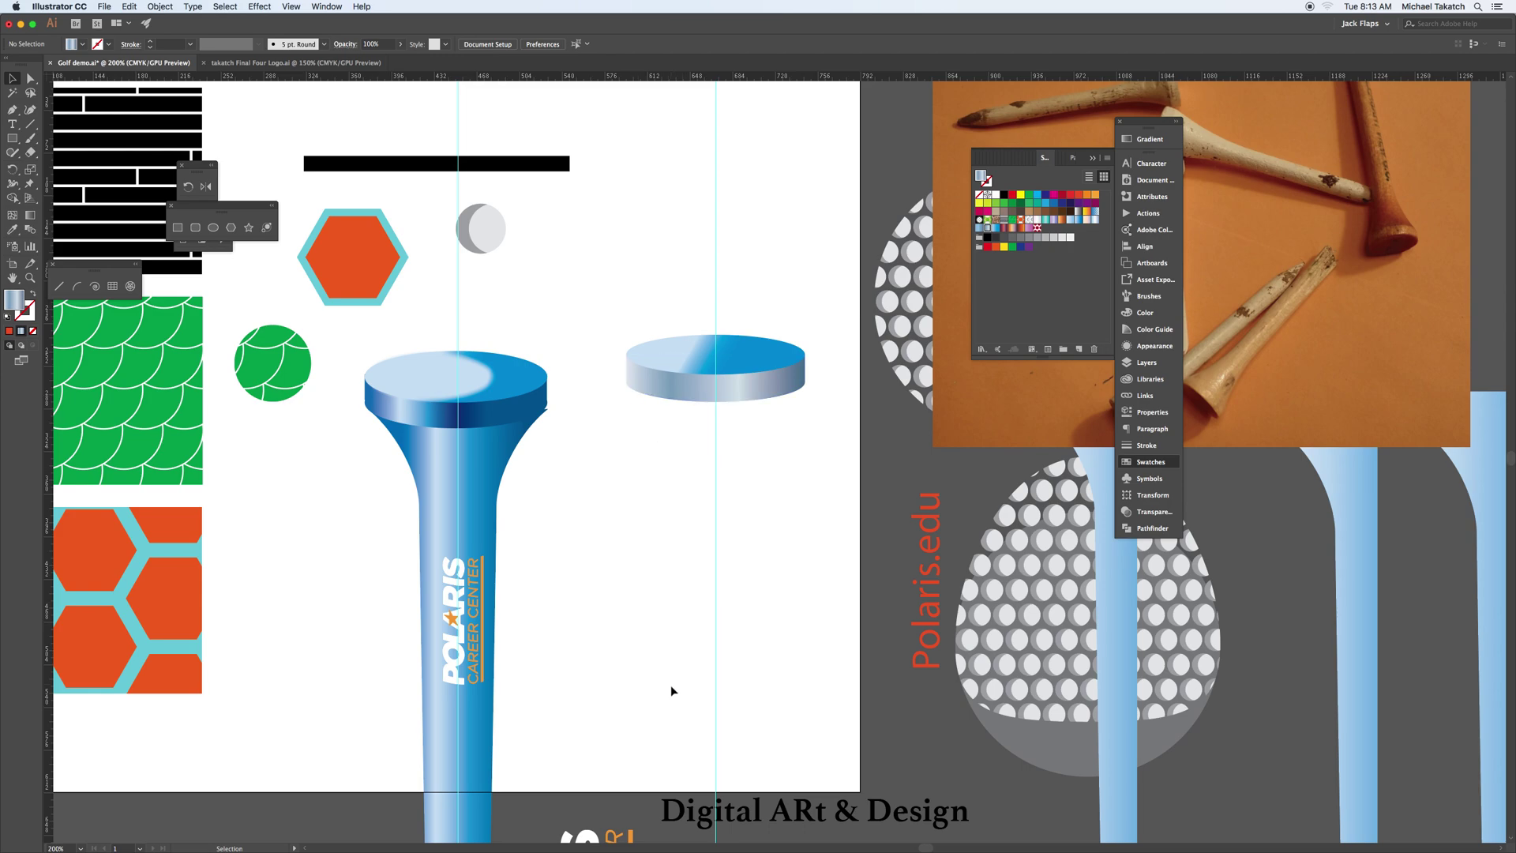
{"action": "key", "text": "super+plus"}
{"action": "key", "text": "super+plus"}
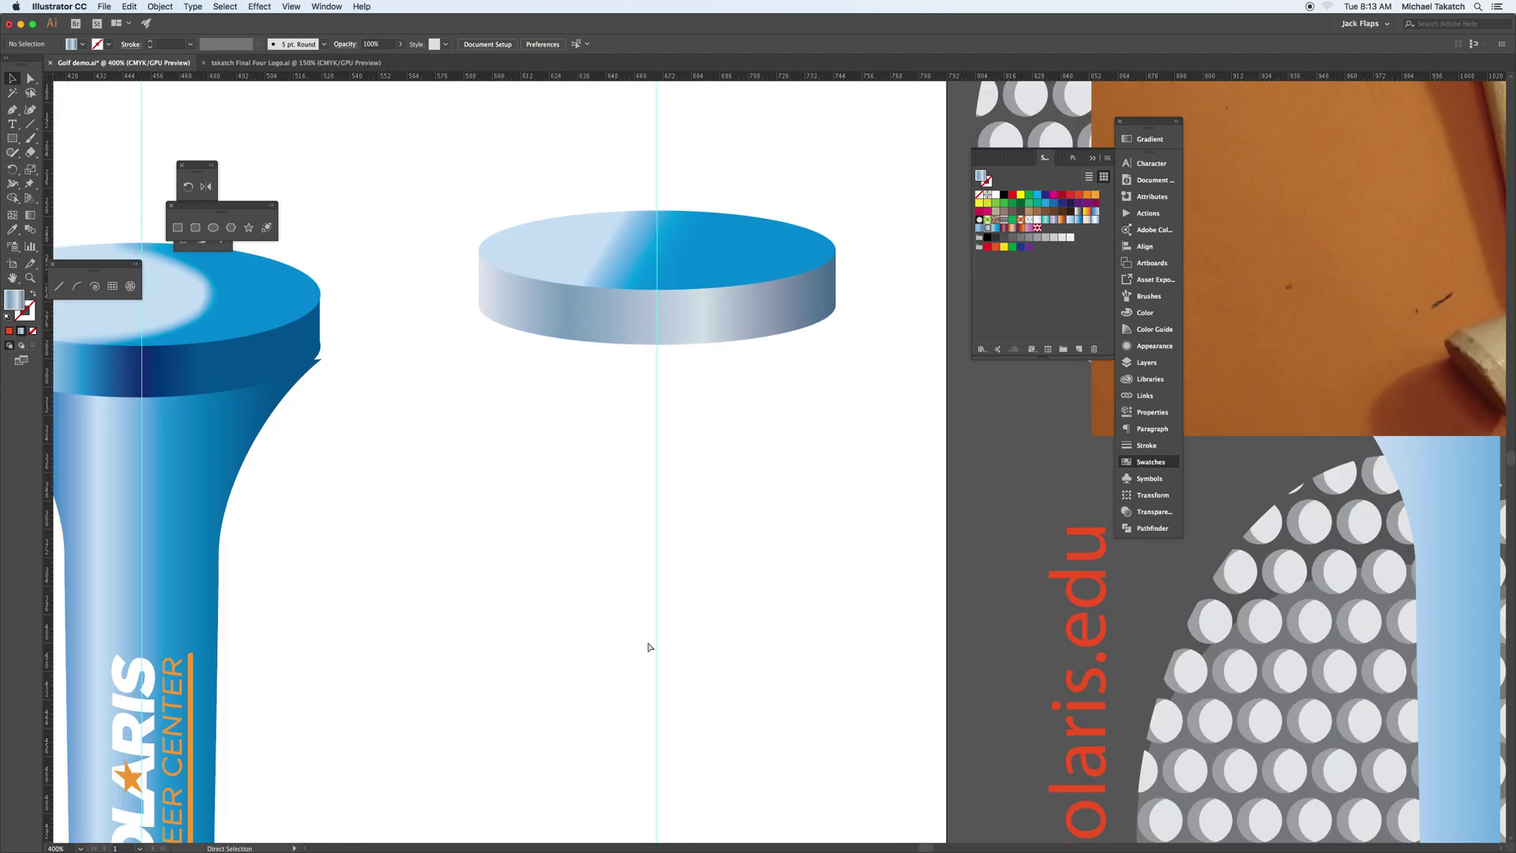
Step: Start a Pen path with no fill and a 1 pt black stroke at the tee head's lower left edge, curving inward to the shaft
{"action": "key", "text": "p"}
{"action": "left_click", "coordinate": [8, 317]}
{"action": "left_click", "coordinate": [32, 331]}
{"action": "left_click", "coordinate": [479, 310]}
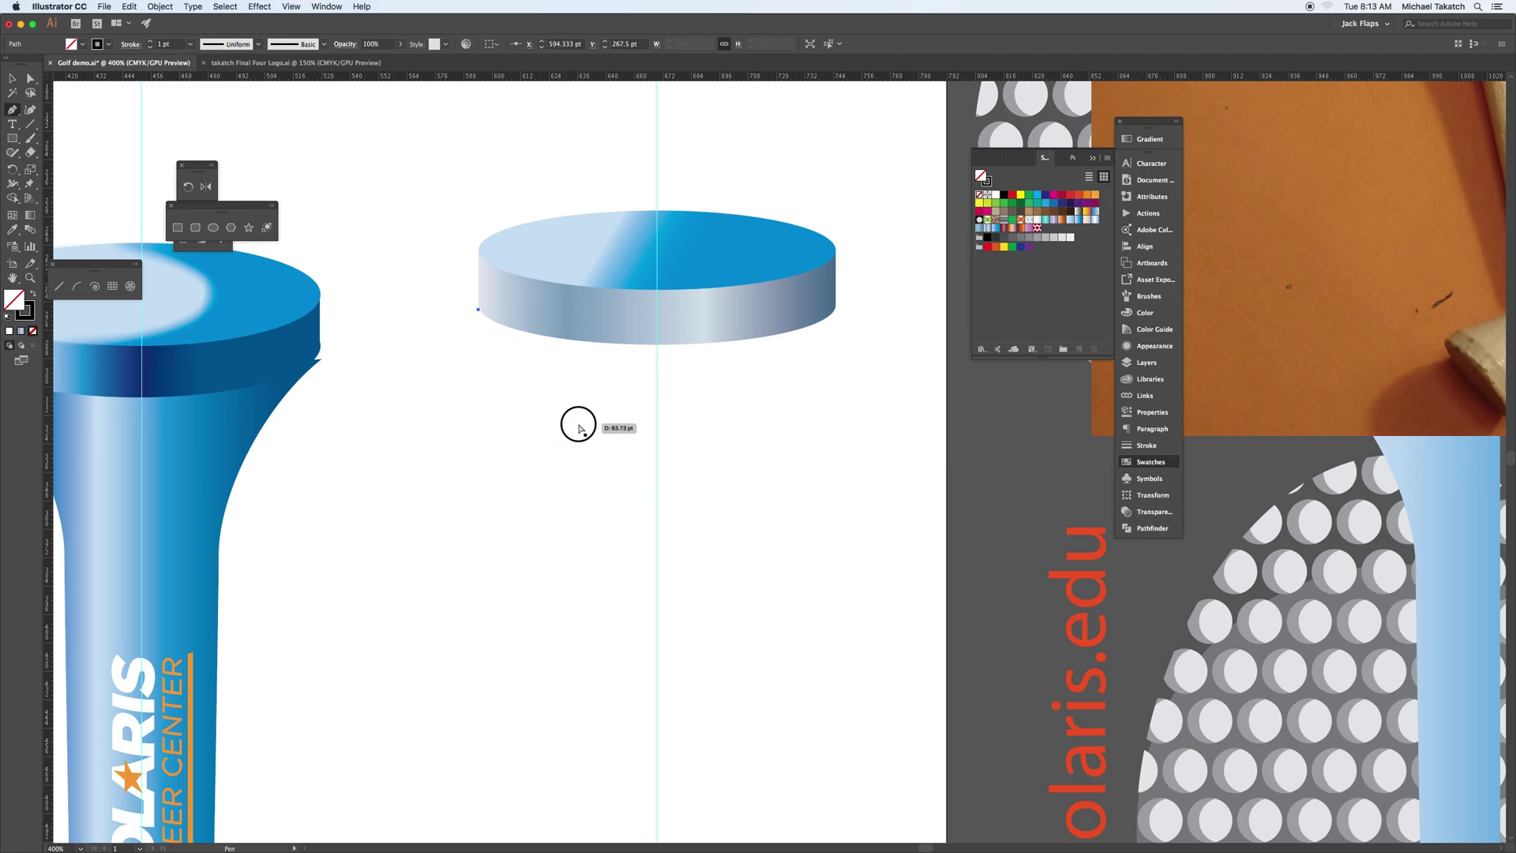
{"action": "left_click_drag", "start_coordinate": [578, 424], "coordinate": [597, 495]}
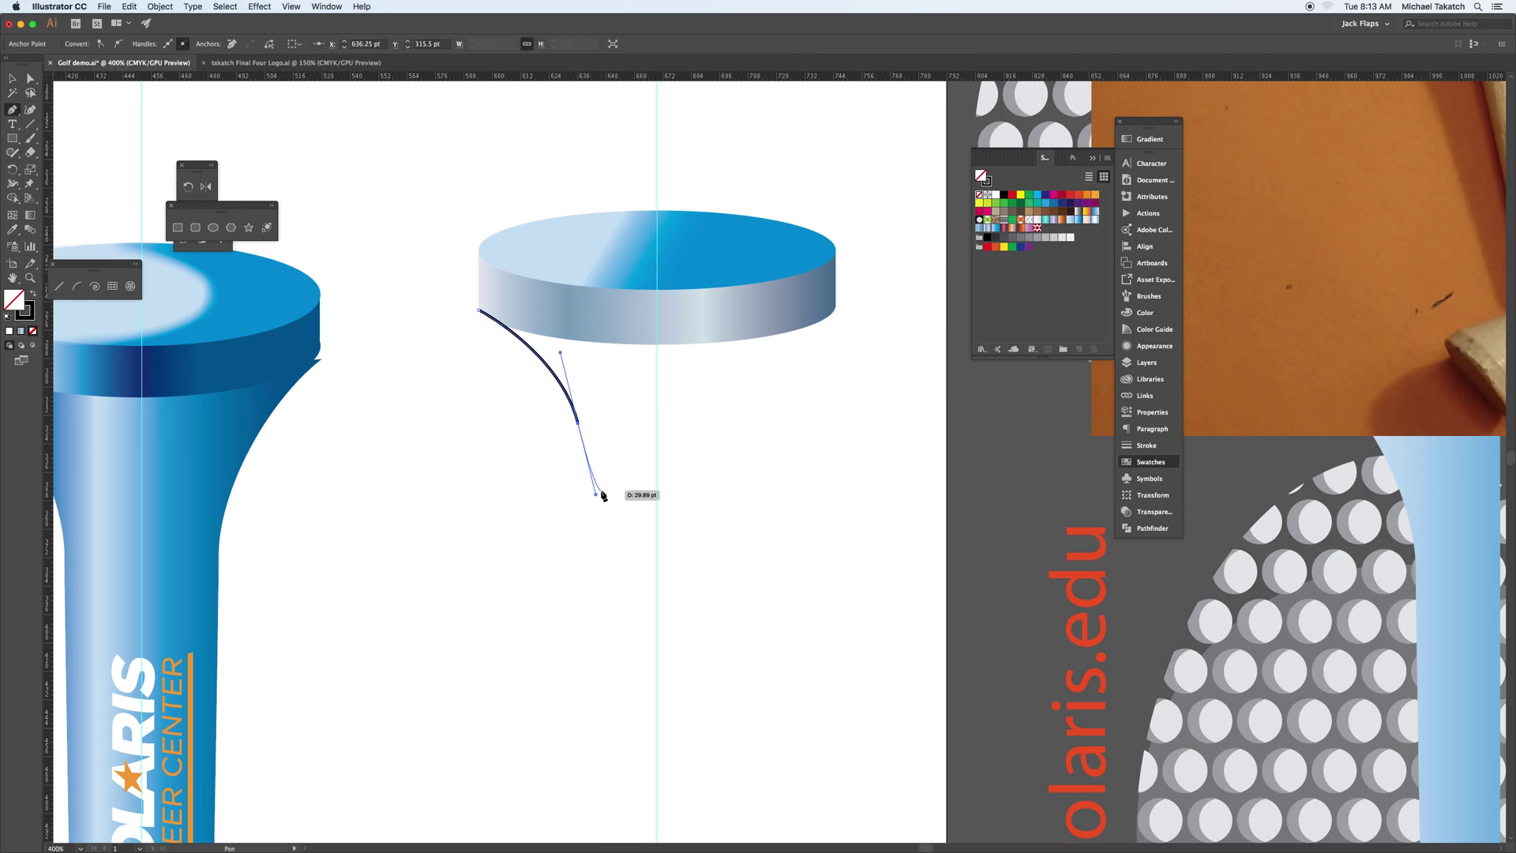
Step: Continue the path down the shaft to a curved tip on the vertical guide, and close it into the tee body's left half
{"action": "key", "text": "super+minus"}
{"action": "left_click_drag", "start_coordinate": [737, 545], "coordinate": [571, 330]}
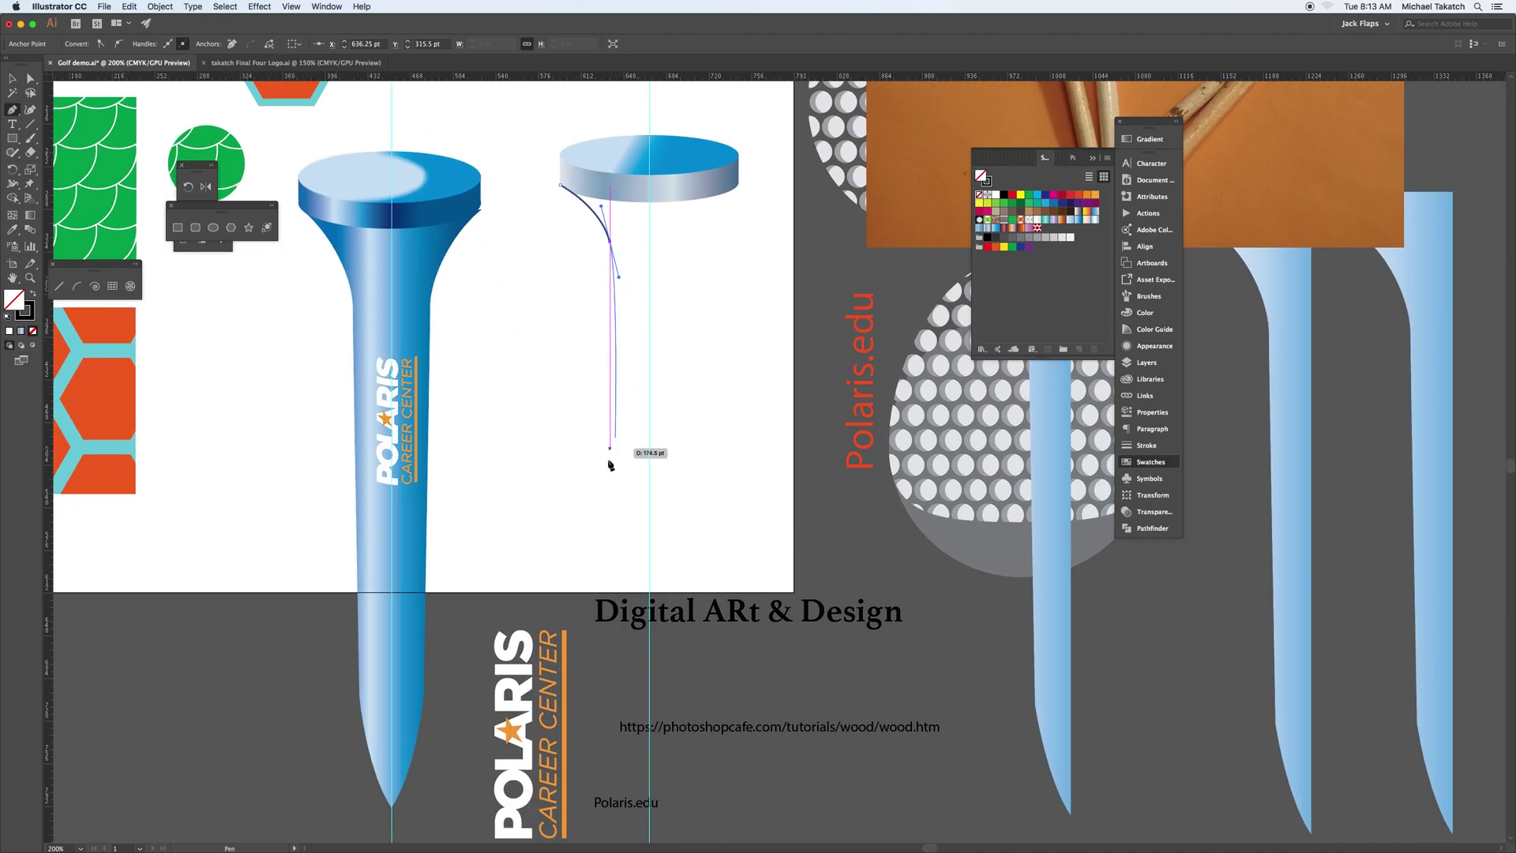
{"action": "left_click", "coordinate": [613, 671]}
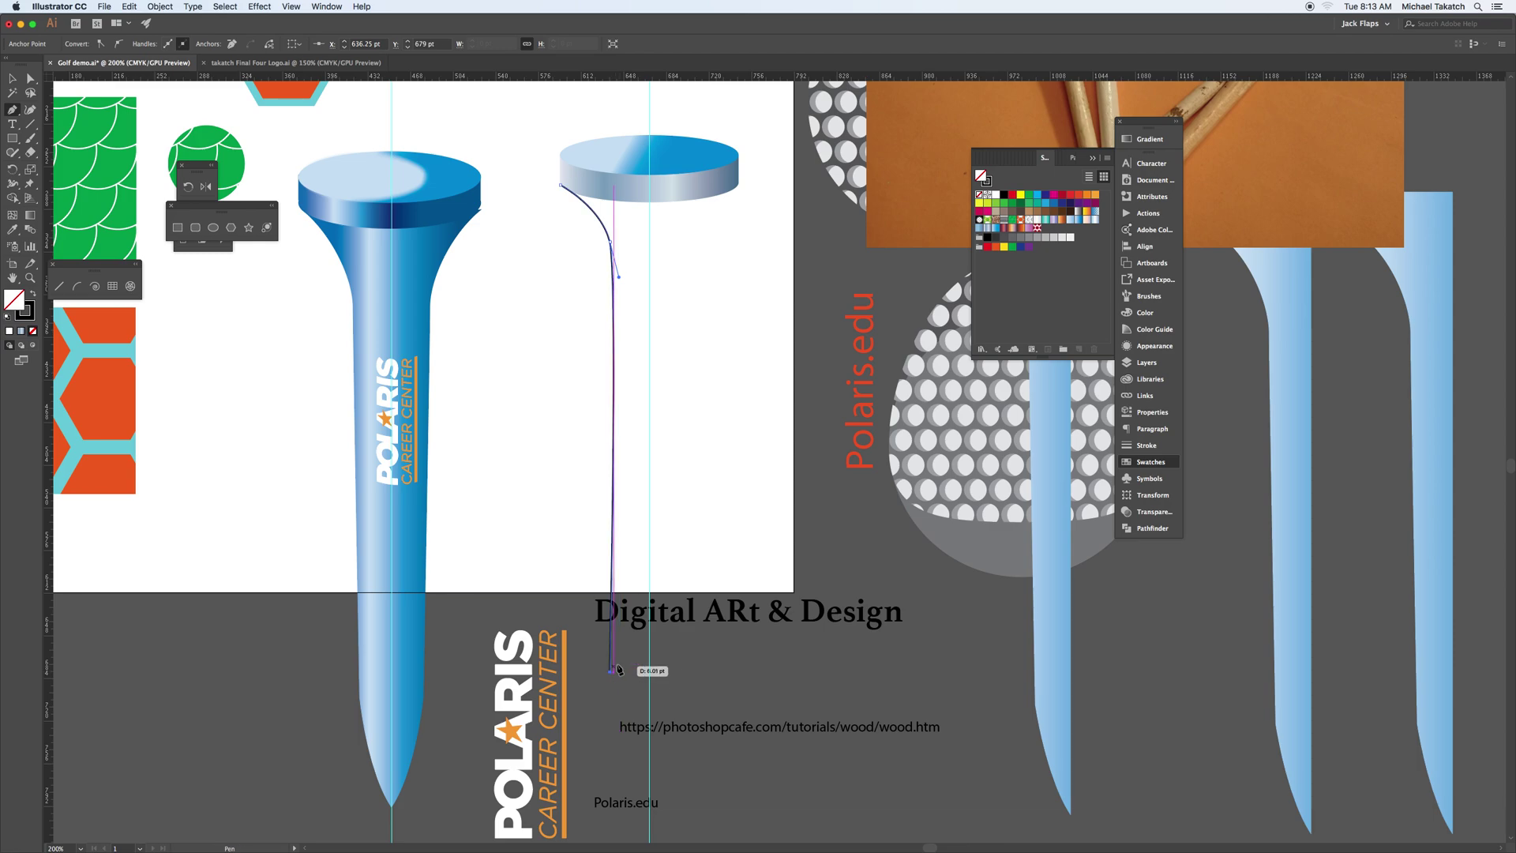
{"action": "left_click", "coordinate": [649, 790]}
{"action": "left_click_drag", "start_coordinate": [649, 790], "coordinate": [679, 835]}
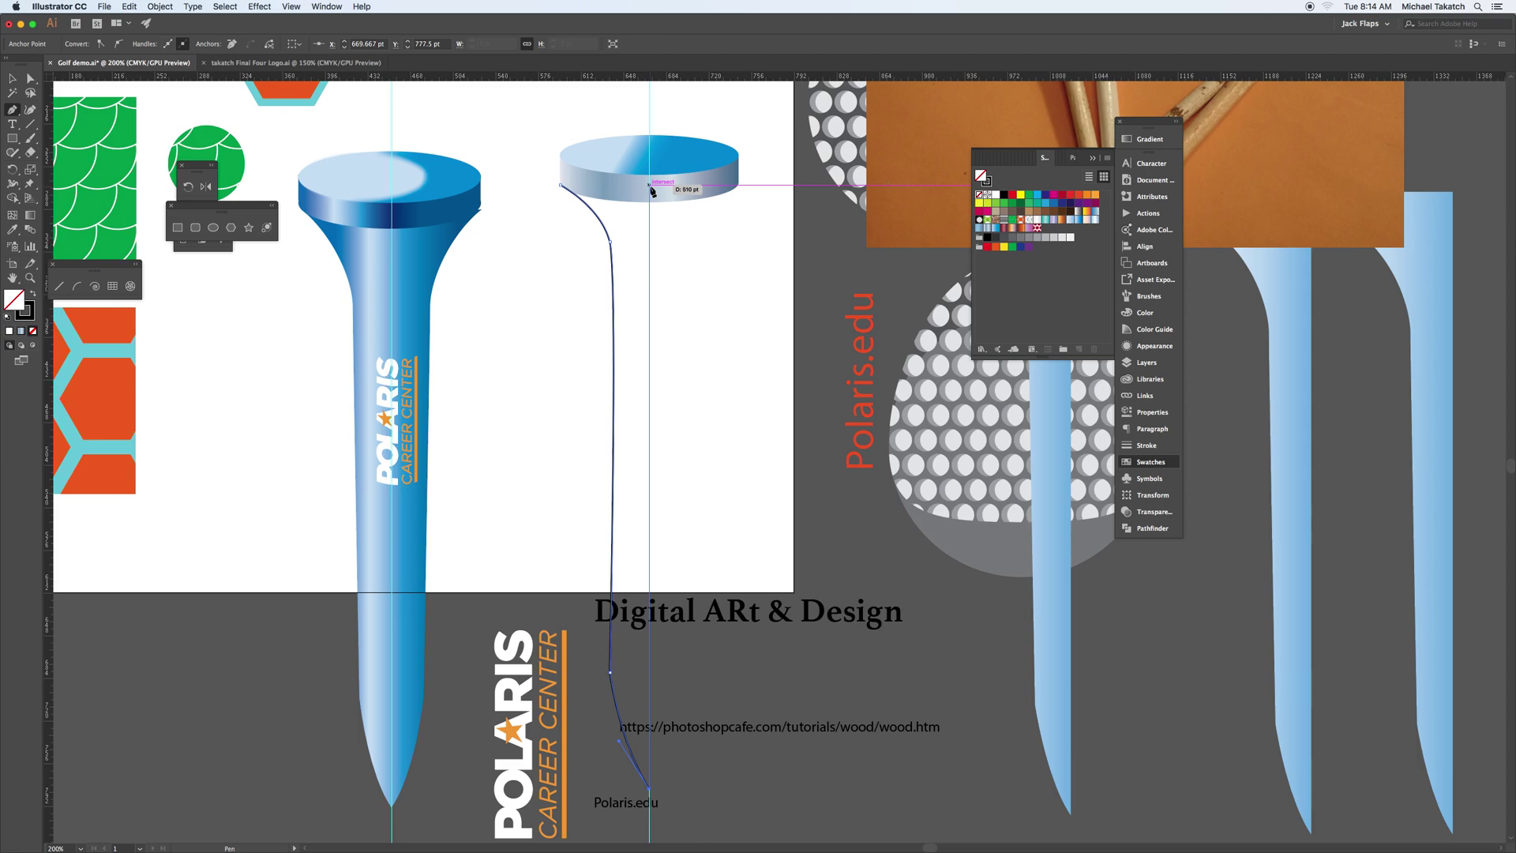
{"action": "left_click", "coordinate": [565, 190]}
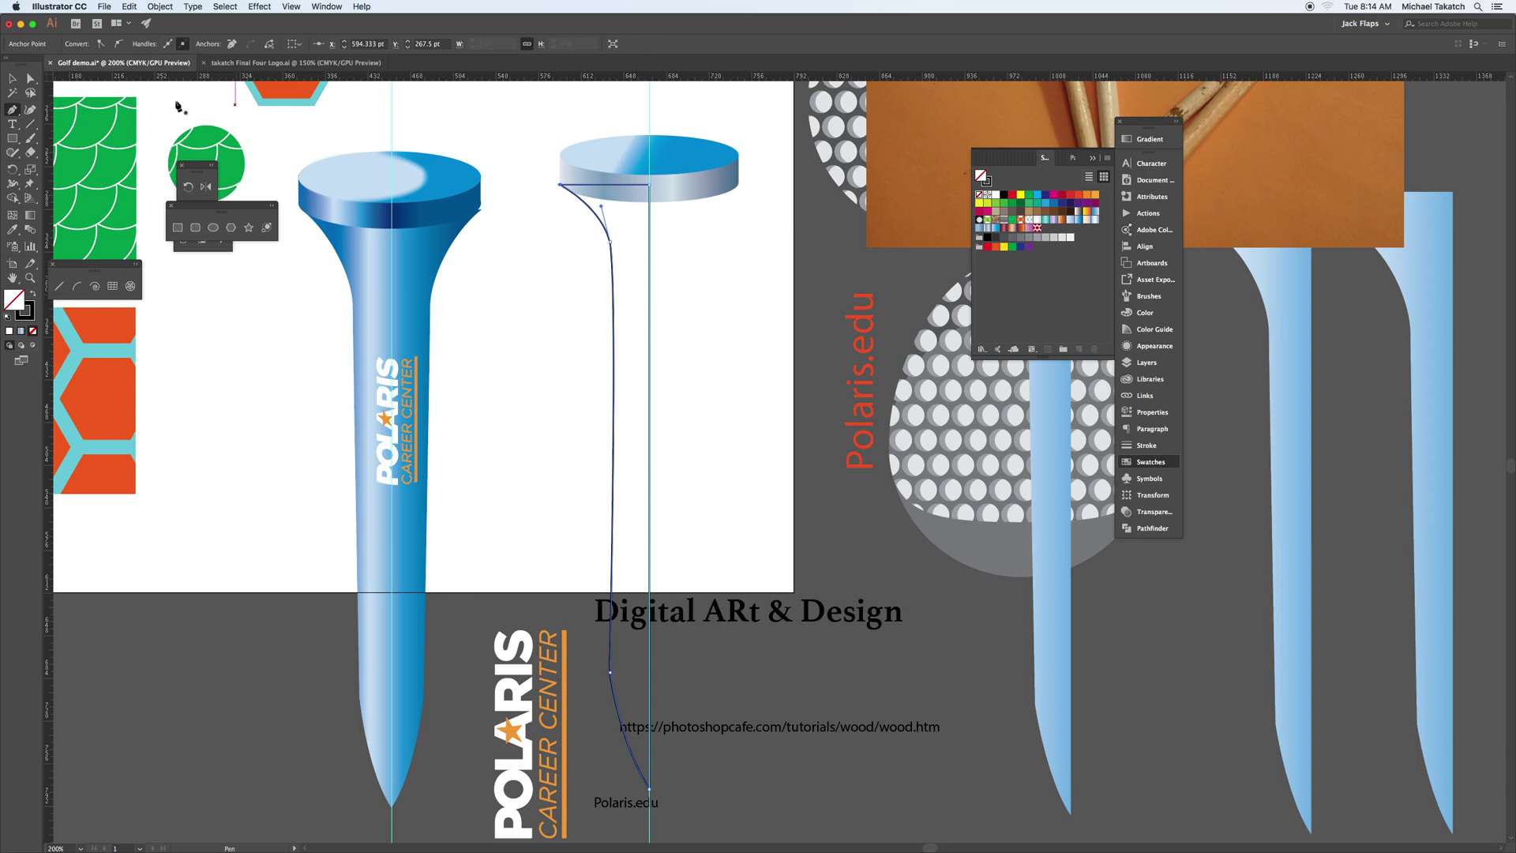
Step: Move the "Digital ARt & Design" text and the photoshopcafe.com link to the right, clear of the tee outline
{"action": "left_click", "coordinate": [13, 79]}
{"action": "left_click", "coordinate": [493, 273]}
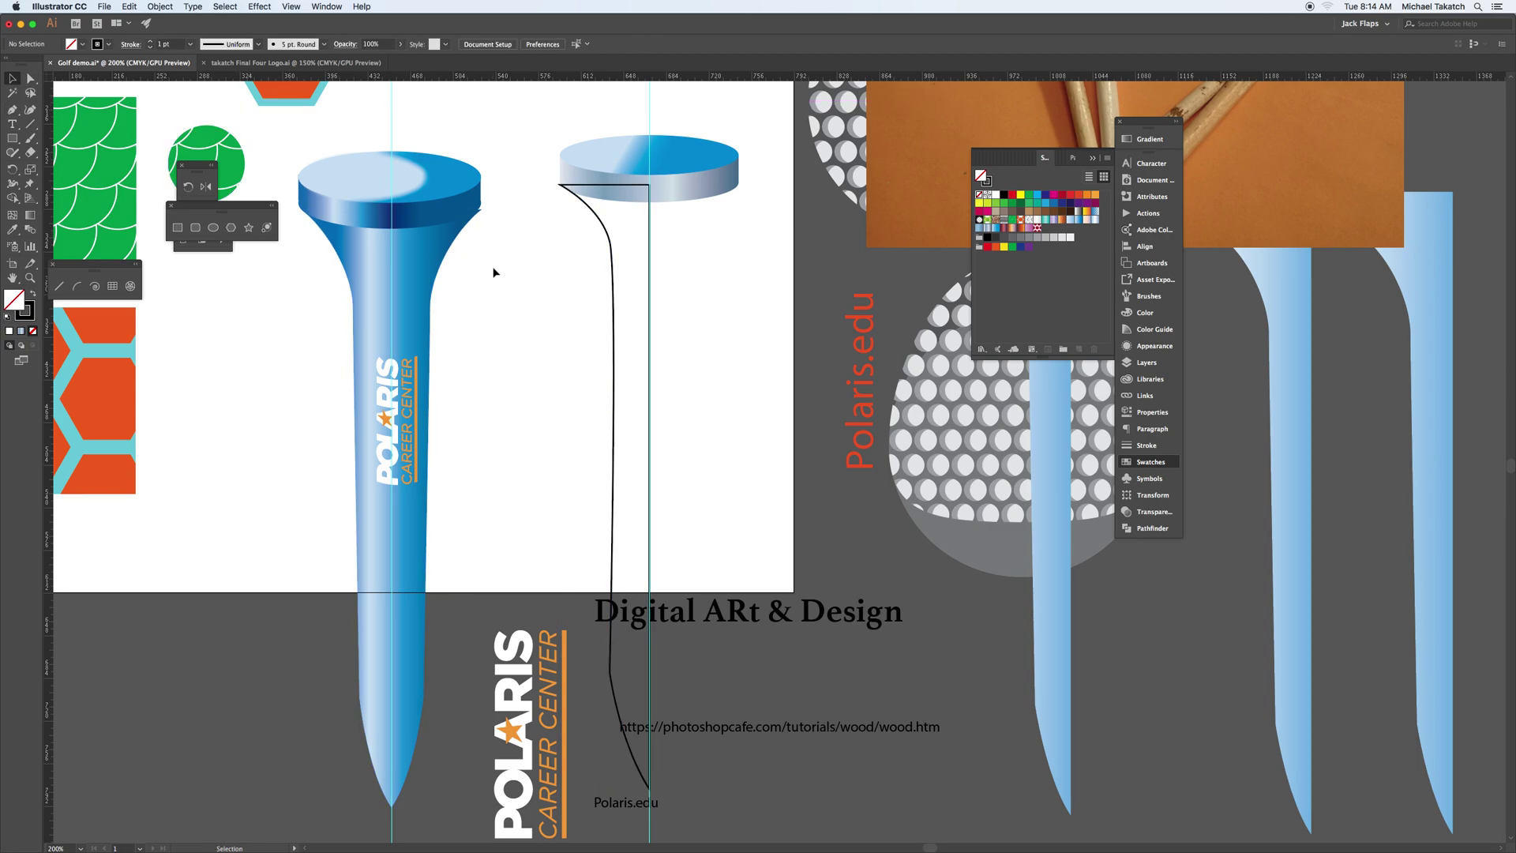
{"action": "left_click_drag", "start_coordinate": [711, 614], "coordinate": [830, 631]}
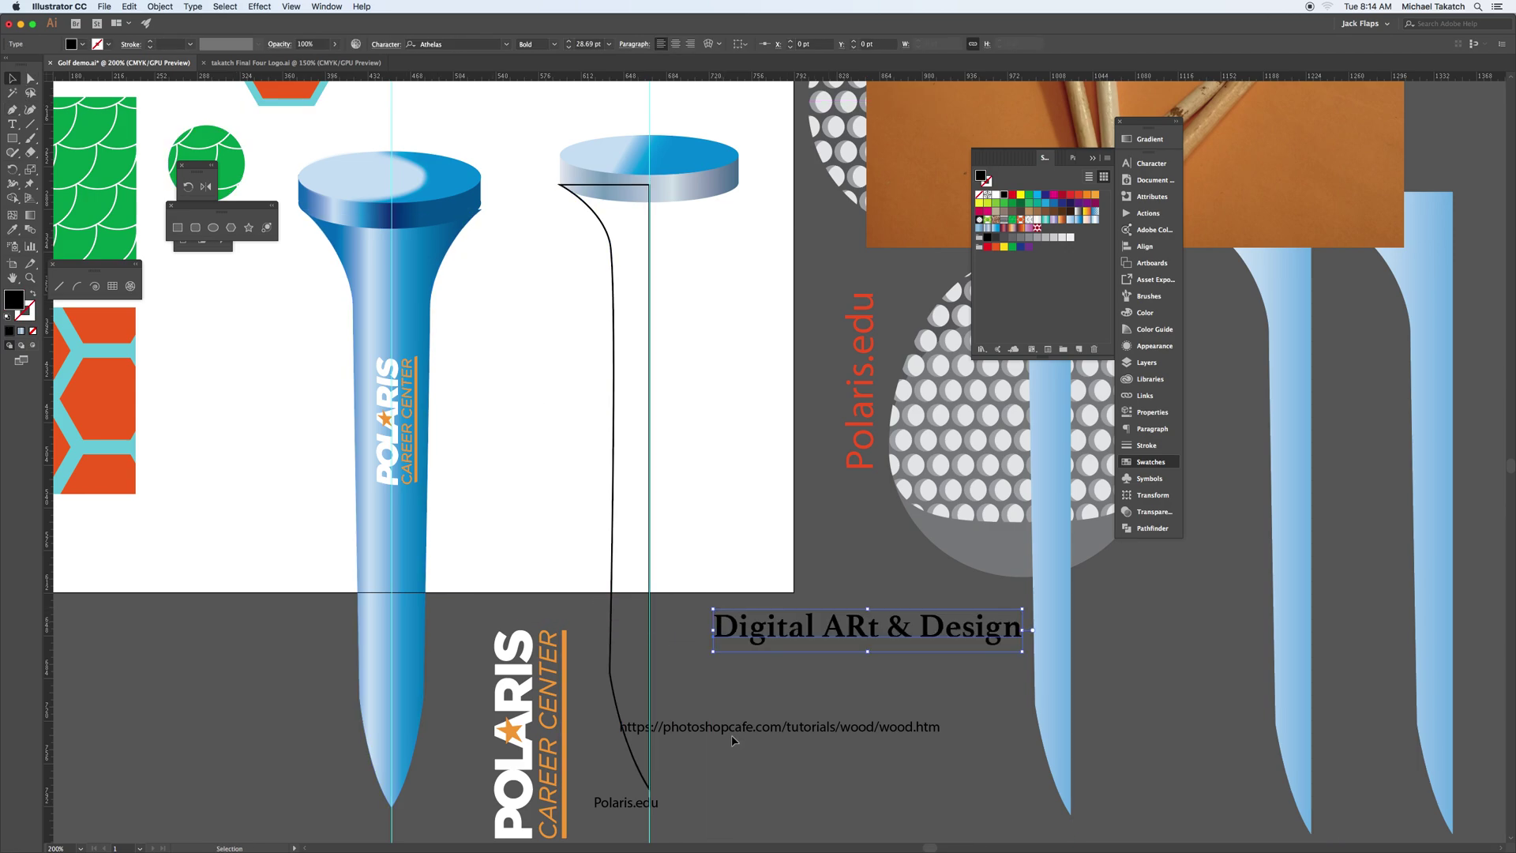
{"action": "left_click_drag", "start_coordinate": [713, 725], "coordinate": [780, 741]}
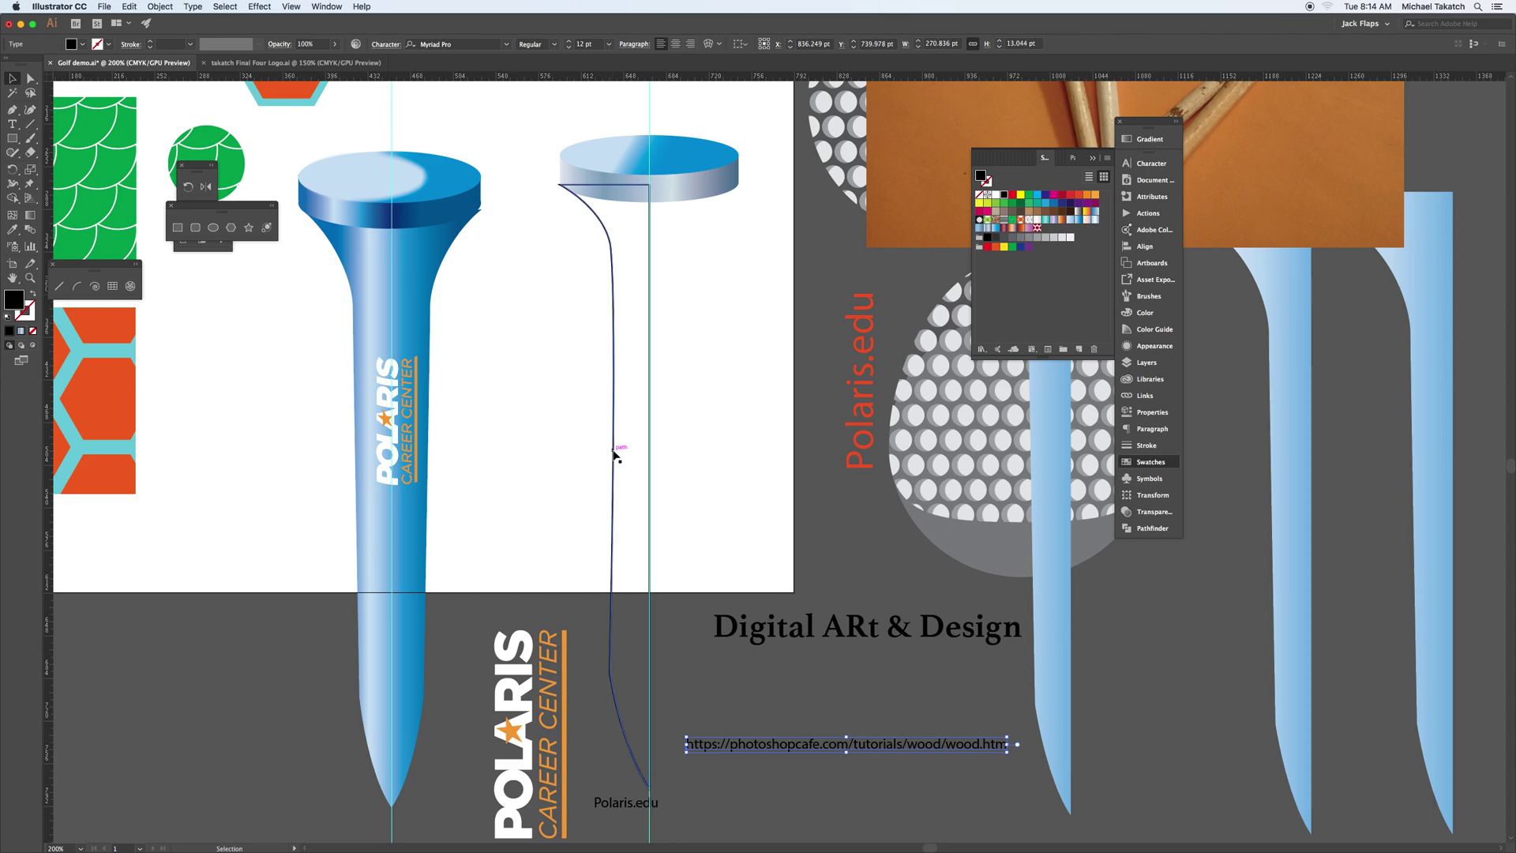
Step: Fill the left half of the tee body with the Chrysoprase gradient swatch
{"action": "left_click", "coordinate": [613, 453]}
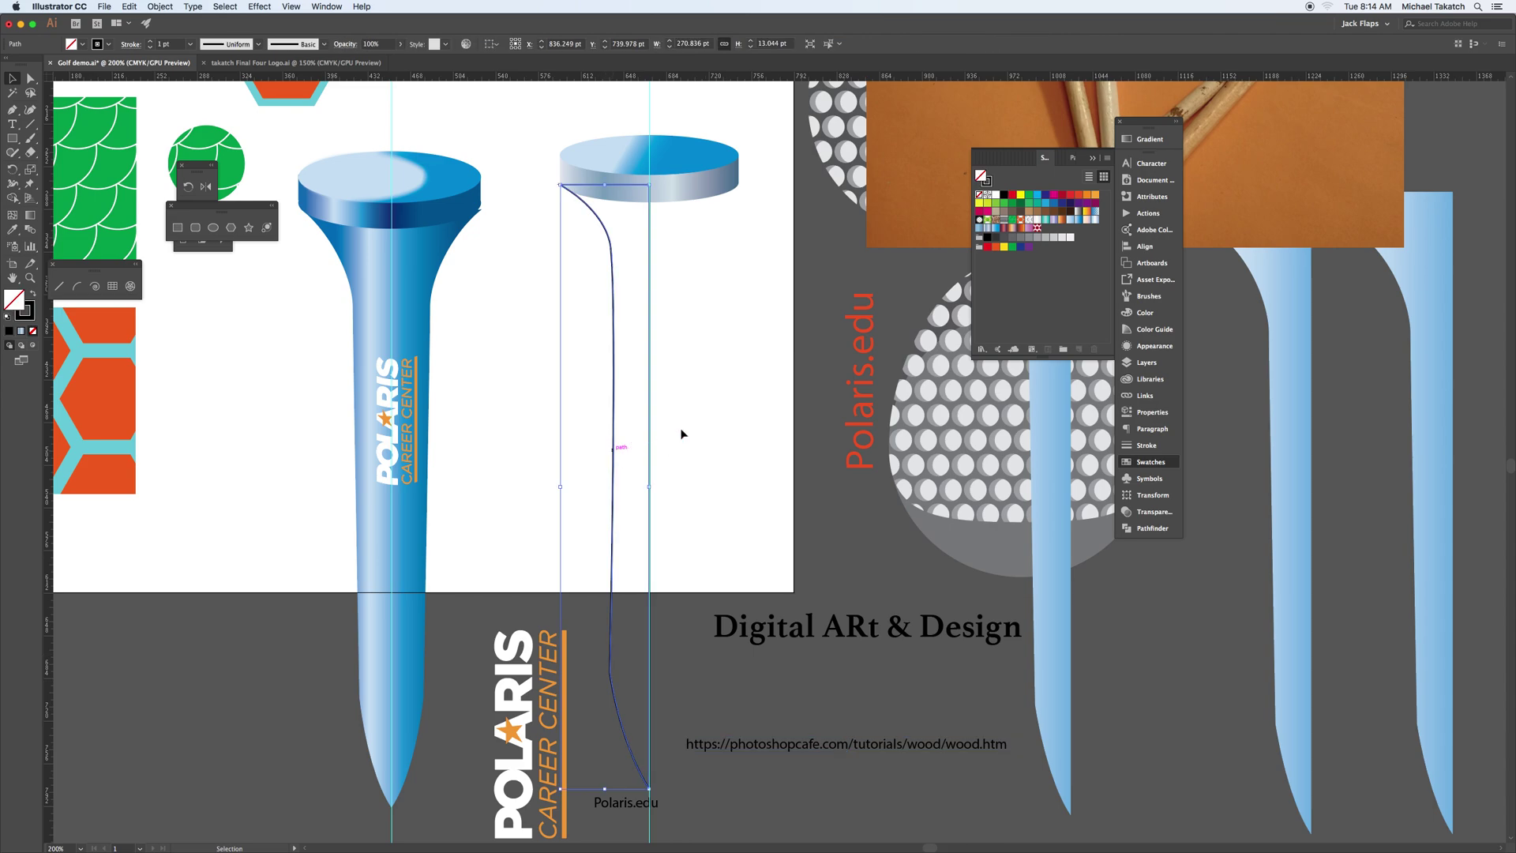
{"action": "left_click", "coordinate": [1045, 220]}
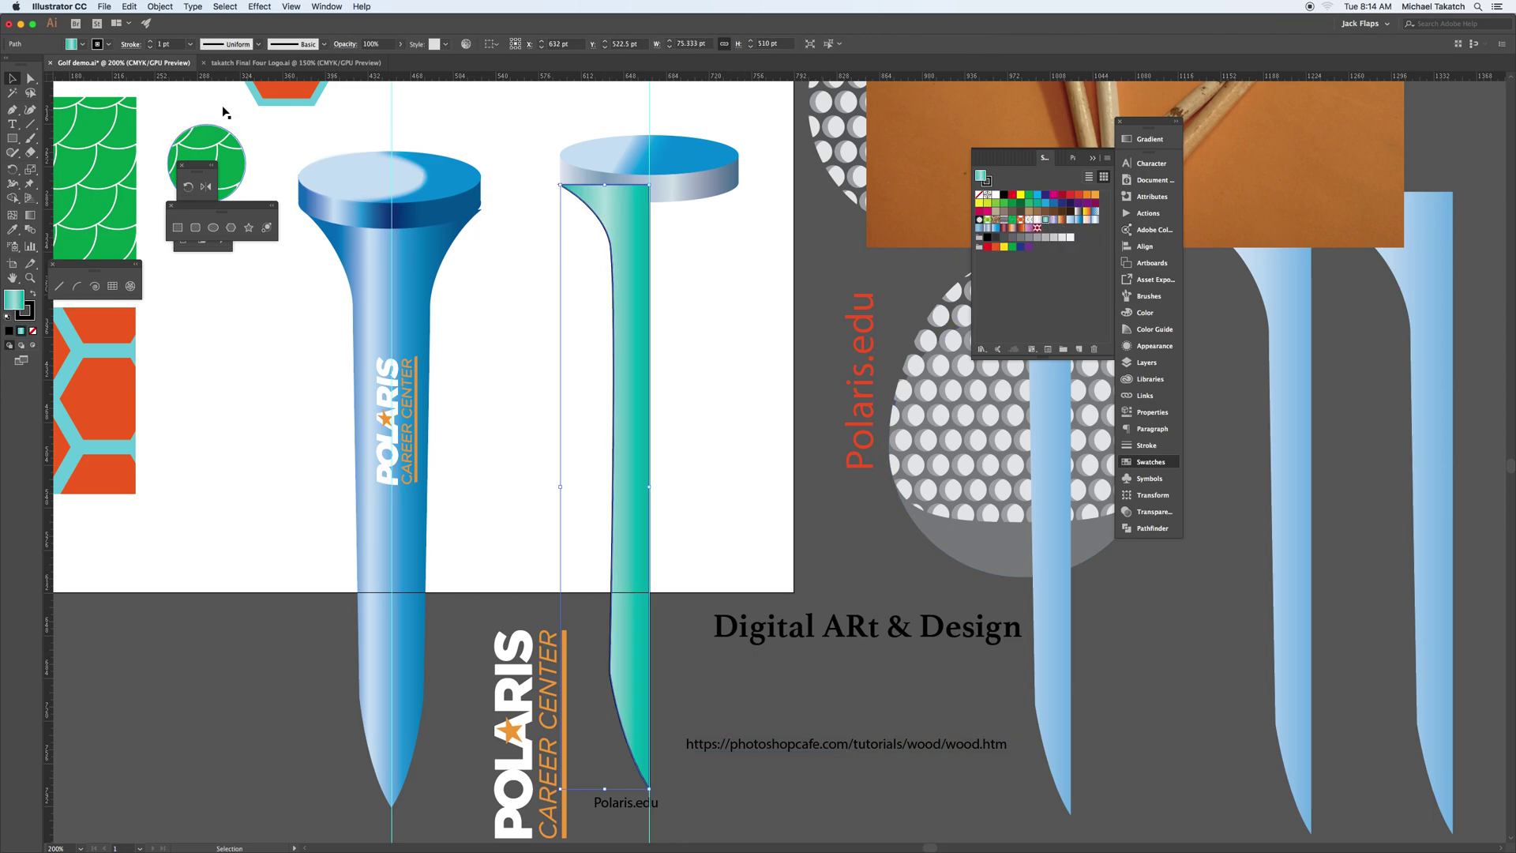
{"action": "left_click", "coordinate": [575, 293]}
{"action": "left_click", "coordinate": [638, 300]}
Step: Reflect a copy of the half body across the vertical axis at the guide to form the right half of the tee
{"action": "left_click_drag", "start_coordinate": [12, 167], "coordinate": [49, 169]}
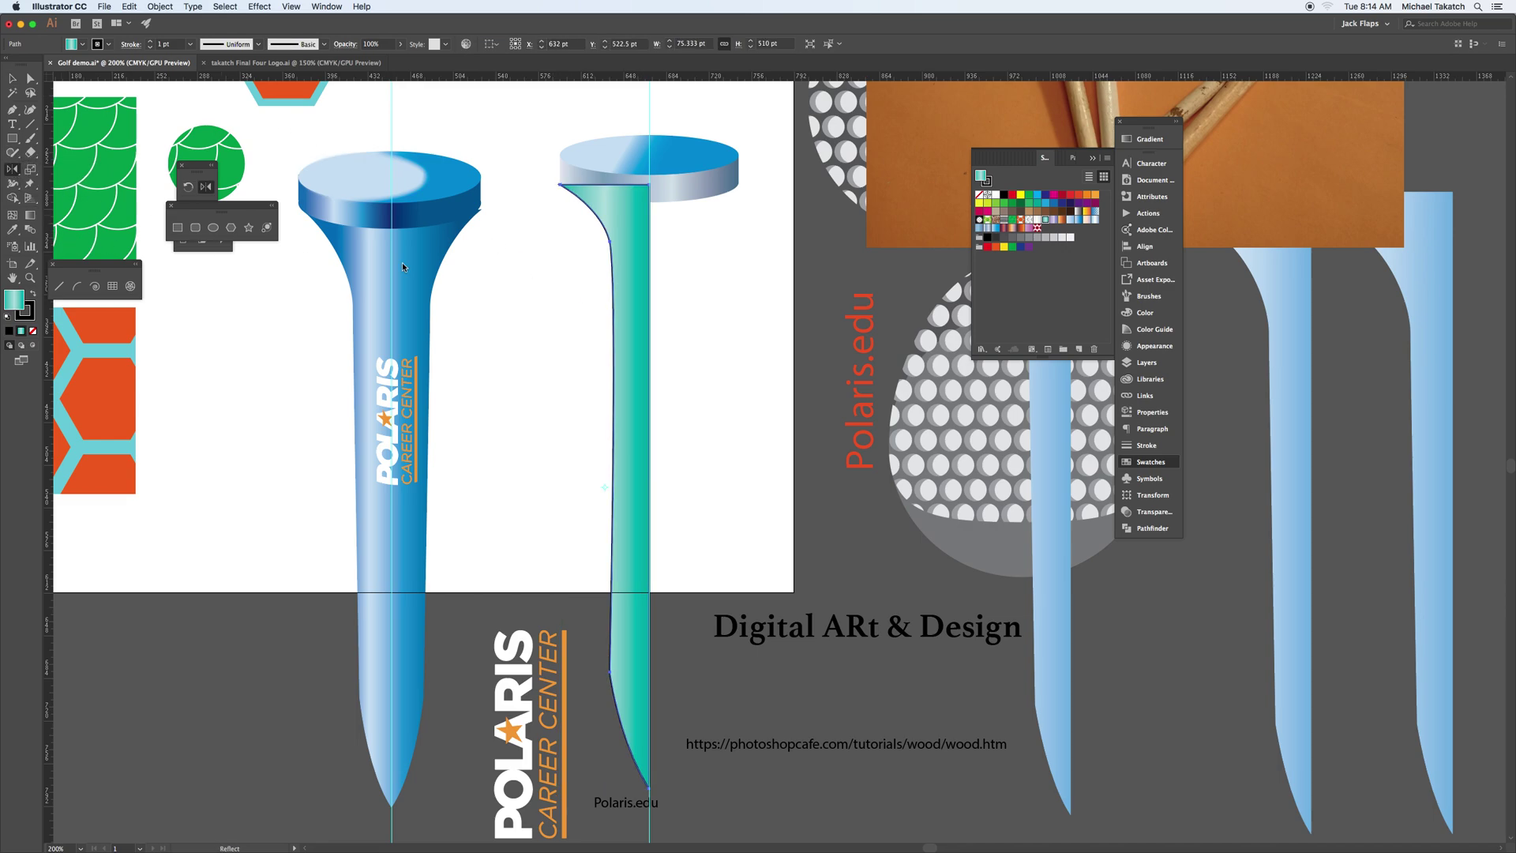
{"action": "left_click", "coordinate": [649, 314], "text": "alt"}
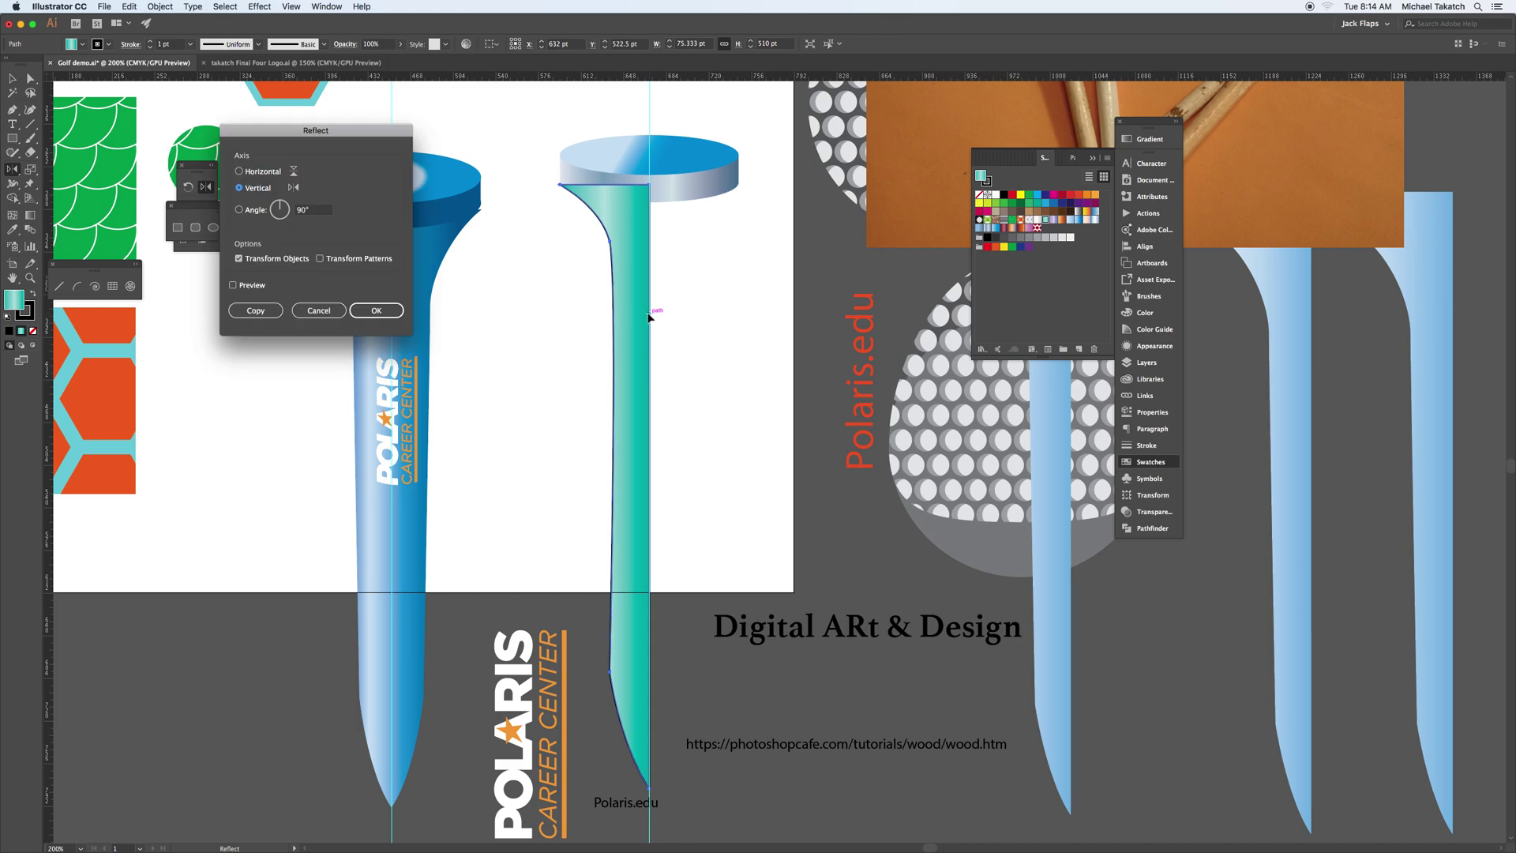
{"action": "left_click", "coordinate": [253, 285]}
{"action": "left_click", "coordinate": [255, 310]}
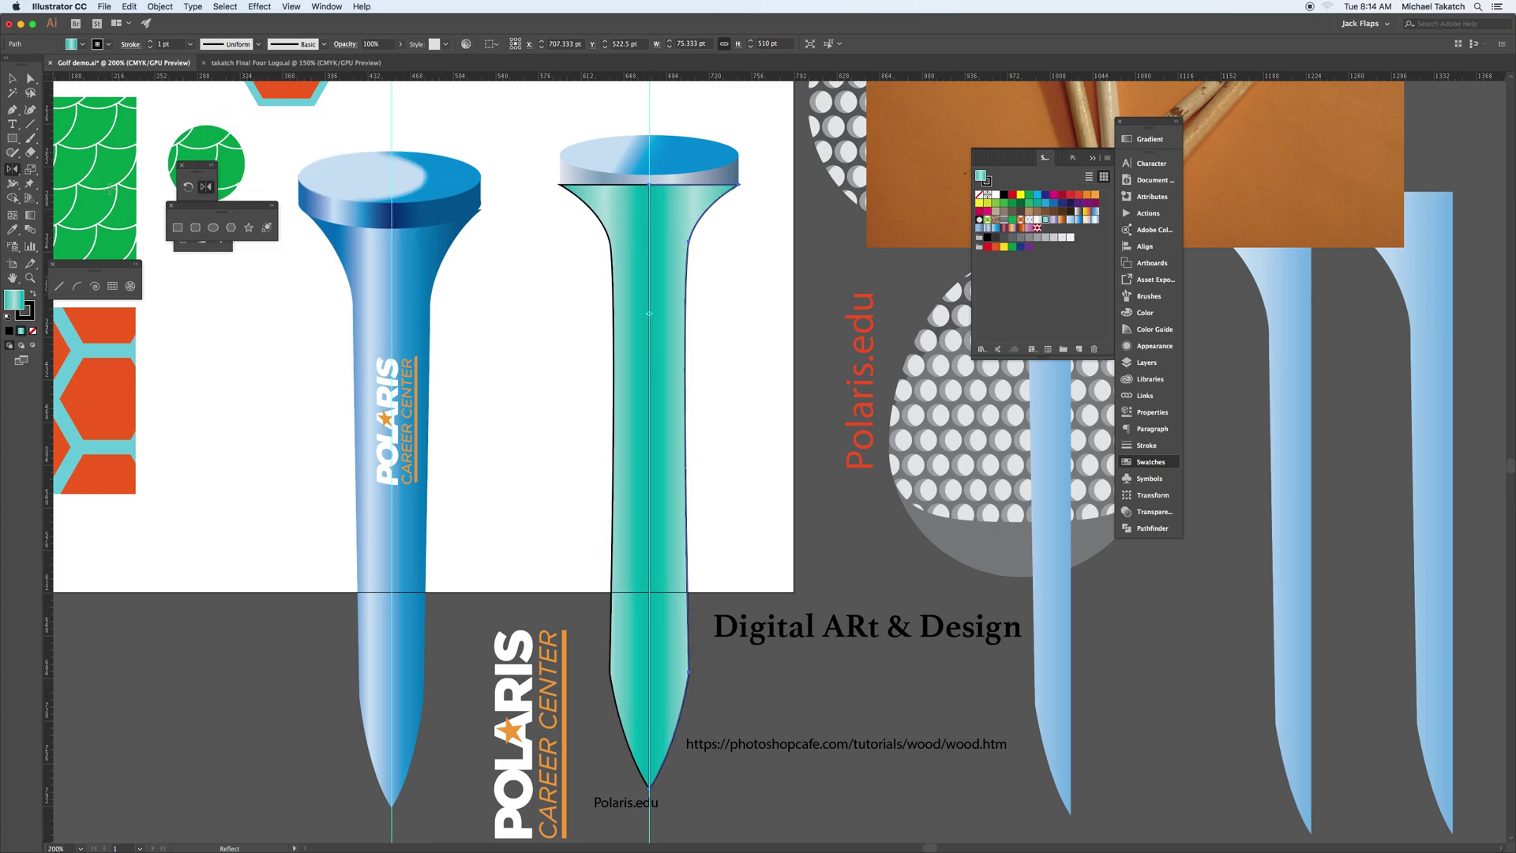
Step: Select both halves of the green tee body and unite them into a single shape with Pathfinder
{"action": "left_click", "coordinate": [12, 79]}
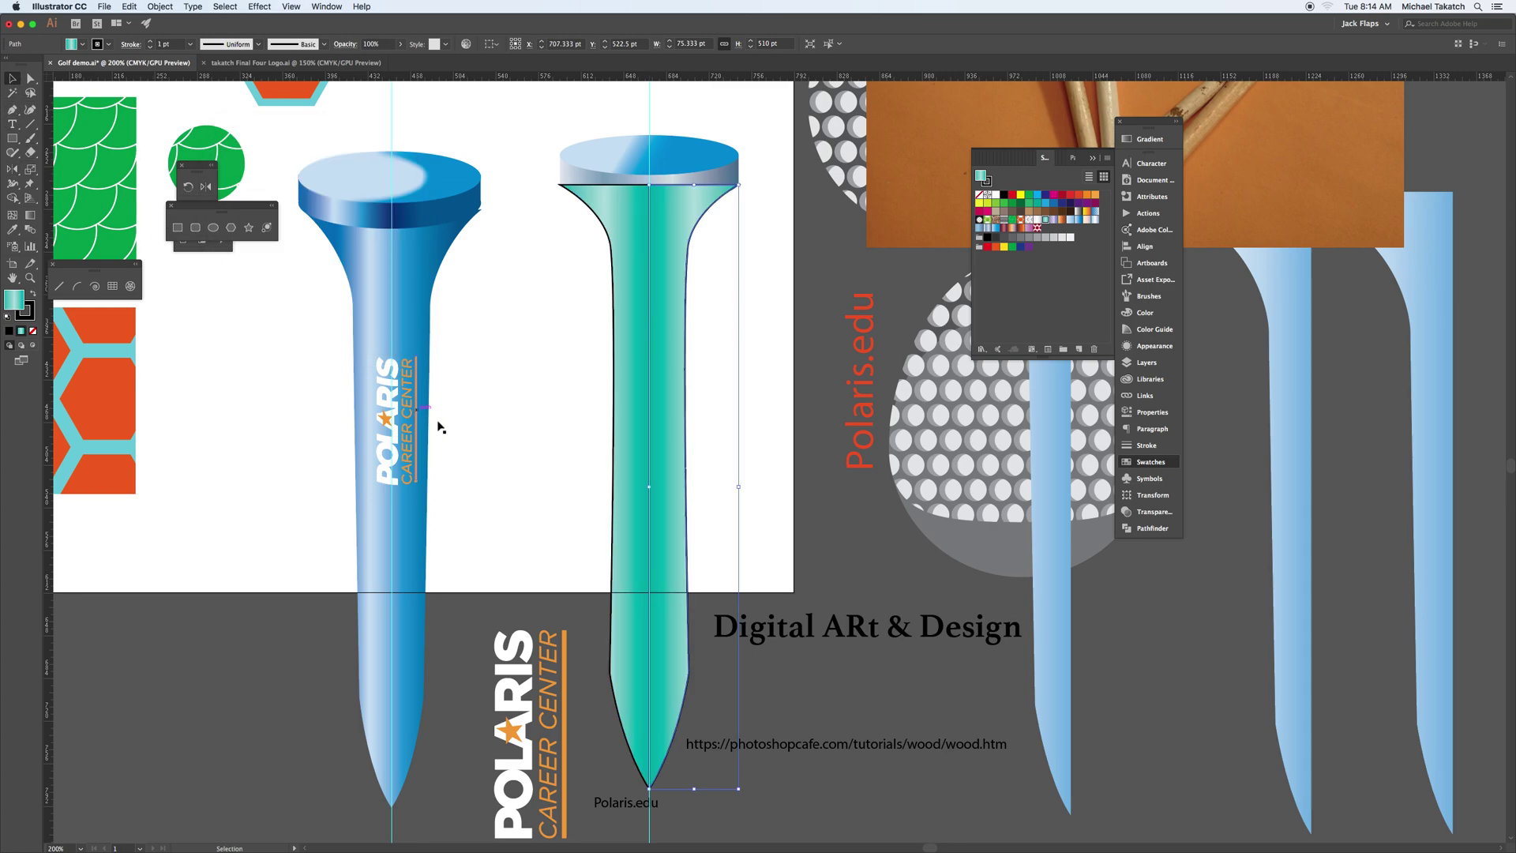
{"action": "left_click", "coordinate": [636, 379]}
{"action": "left_click_drag", "start_coordinate": [636, 379], "coordinate": [723, 443]}
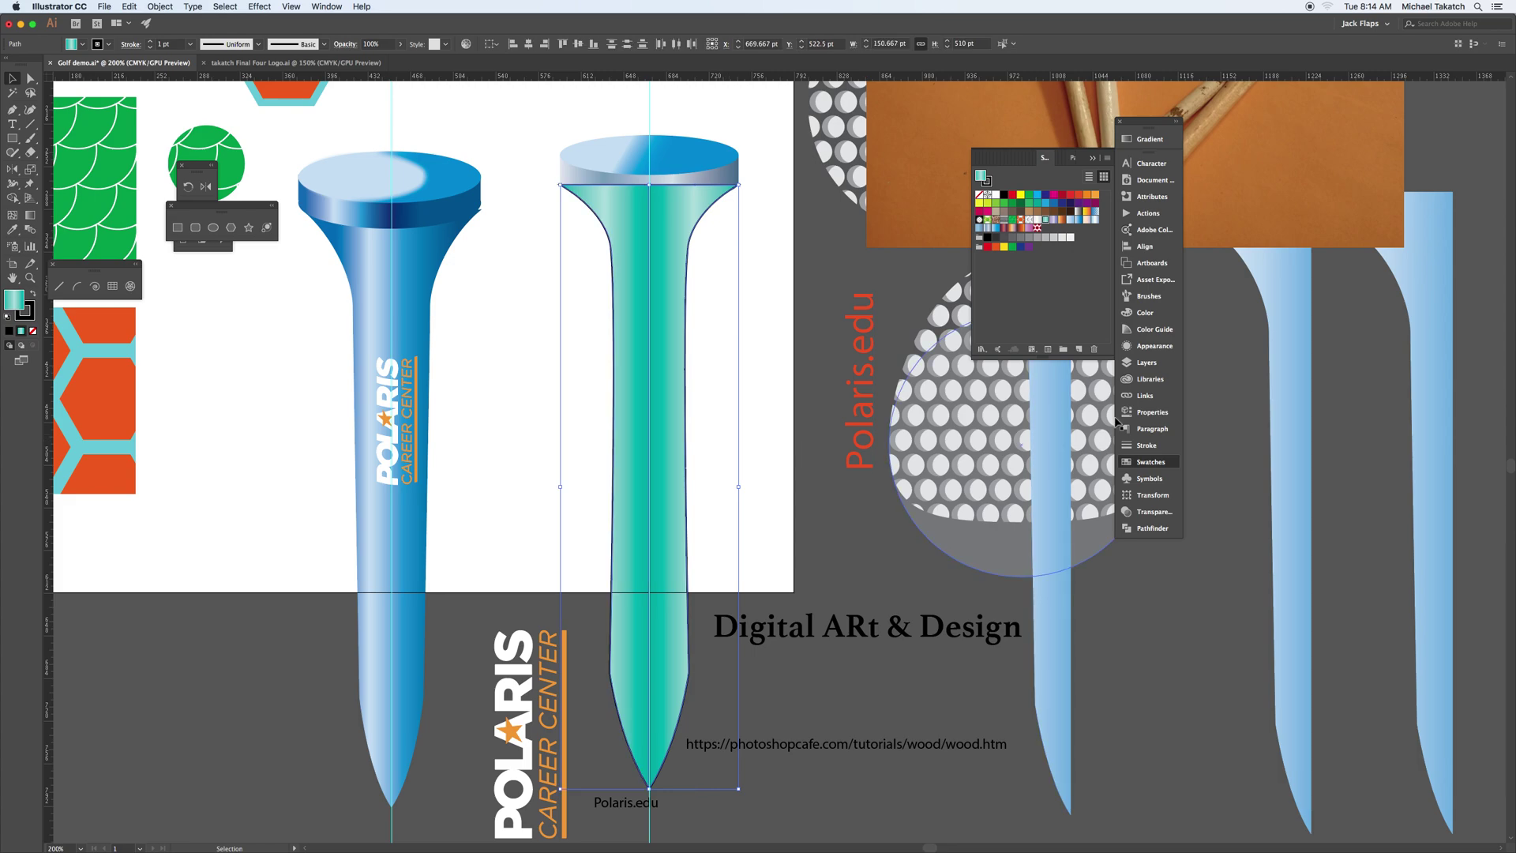
{"action": "left_click", "coordinate": [1153, 529]}
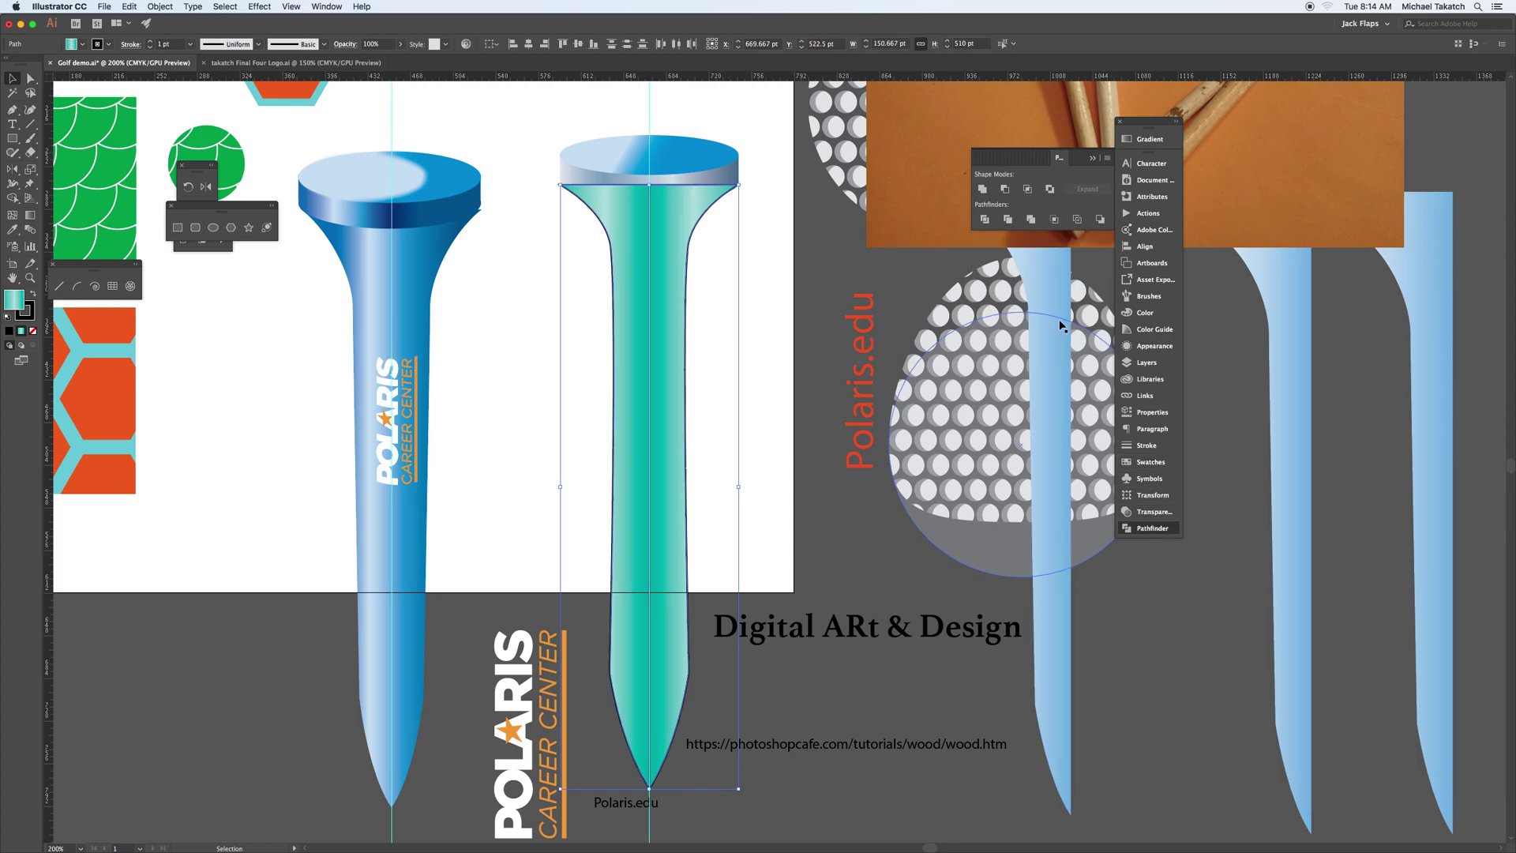
{"action": "left_click", "coordinate": [983, 189]}
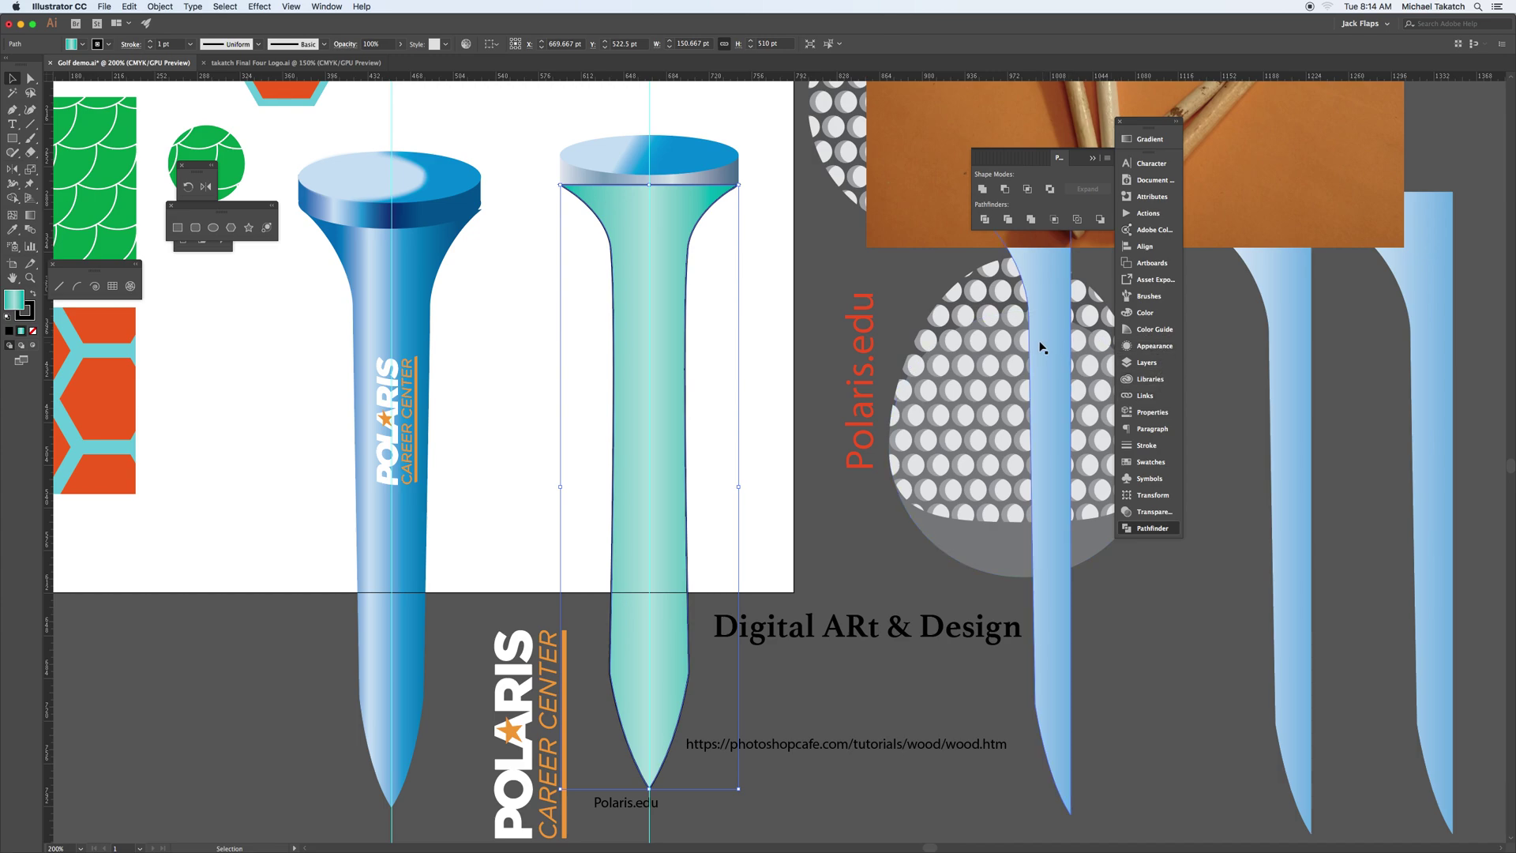
Step: Apply the finished tee shaft's blue gradient and strokeless appearance to the united tee body with the Eyedropper
{"action": "key", "text": "i"}
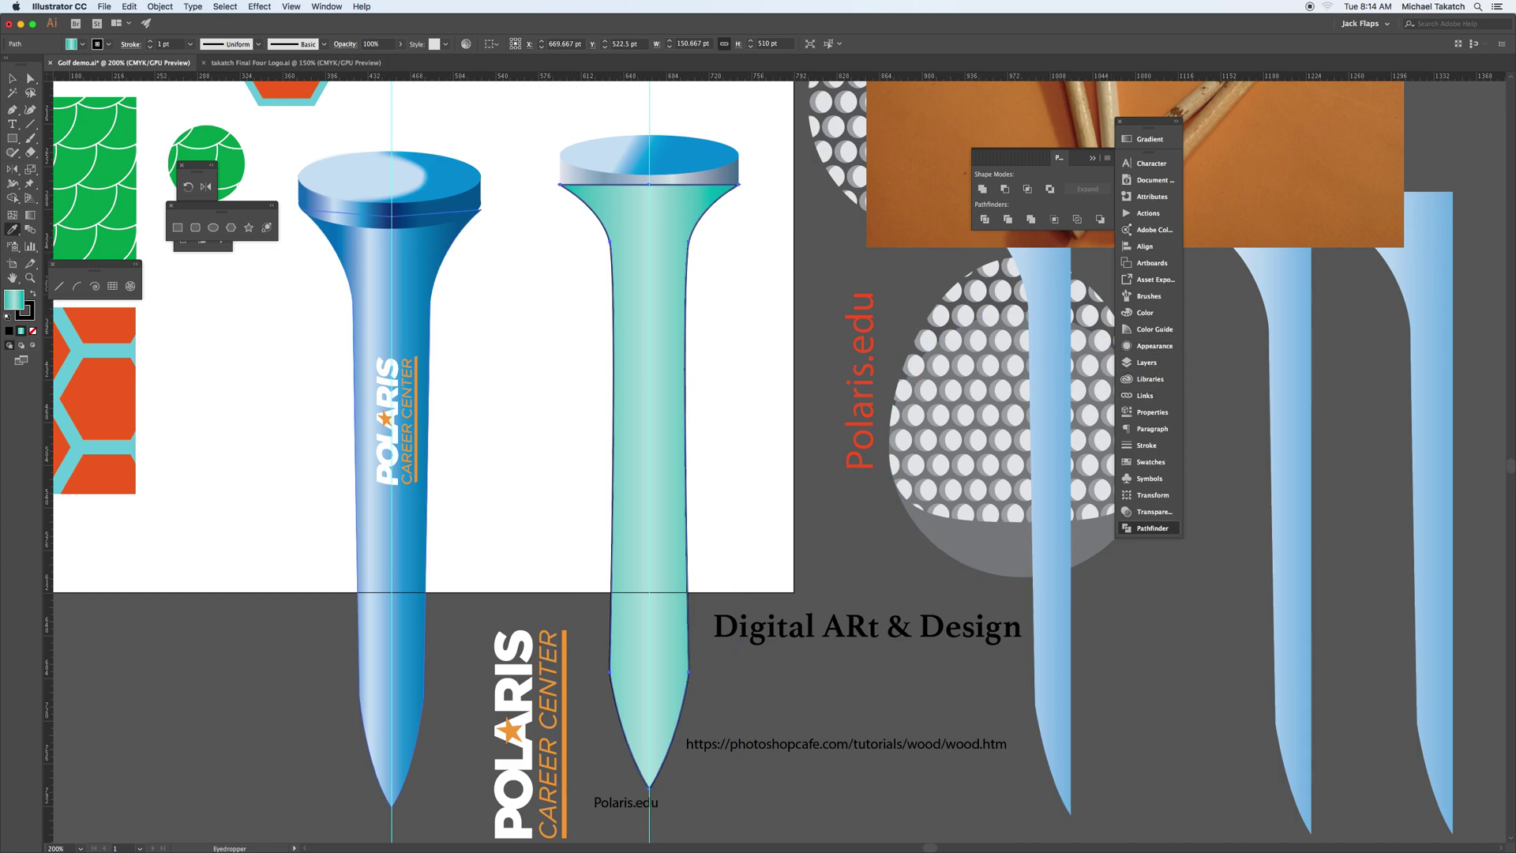
{"action": "left_click", "coordinate": [423, 249]}
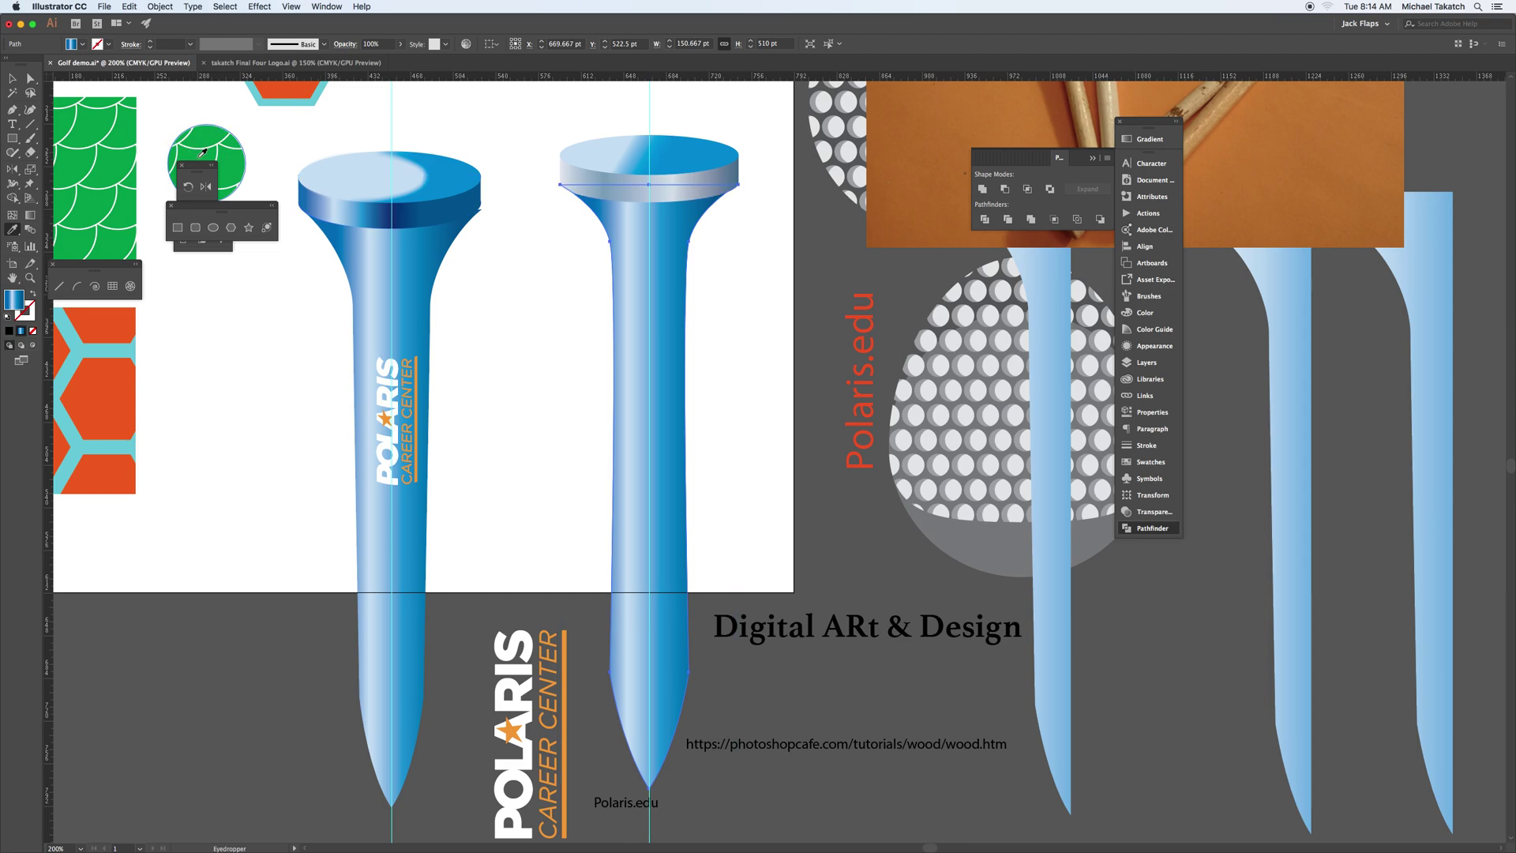
{"action": "left_click", "coordinate": [12, 80]}
Step: Nudge the anchor point above the tip on the left edge of the new tee's shaft inward, to X about 644 pt
{"action": "left_click", "coordinate": [29, 80]}
{"action": "left_click", "coordinate": [624, 684]}
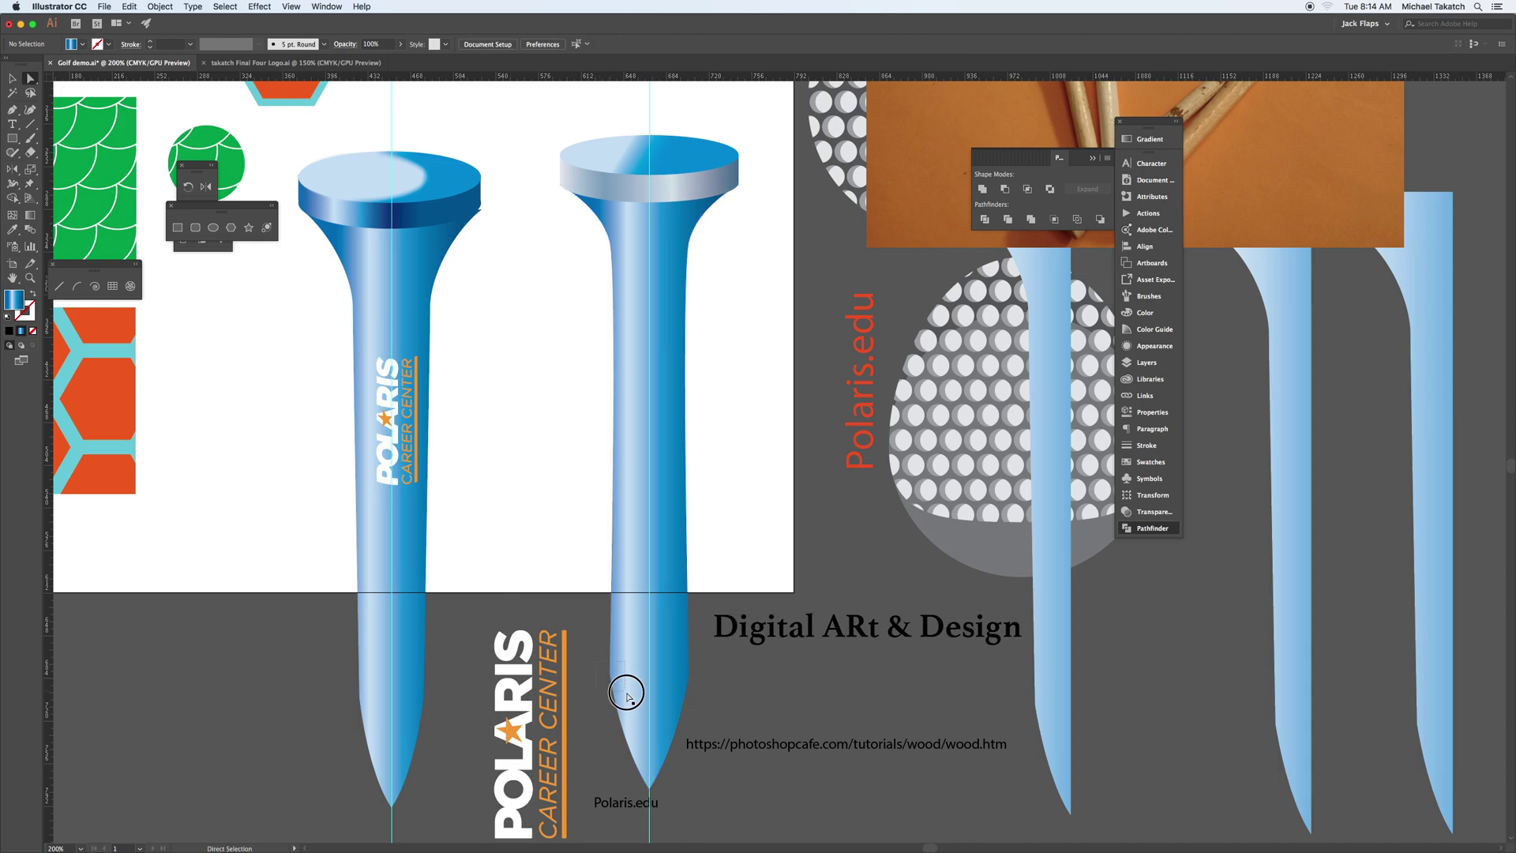
{"action": "key", "text": "Right"}
{"action": "key", "text": "Right"}
{"action": "key", "text": "Right"}
{"action": "key", "text": "Right"}
{"action": "key", "text": "Right"}
{"action": "key", "text": "Right"}
{"action": "key", "text": "Right"}
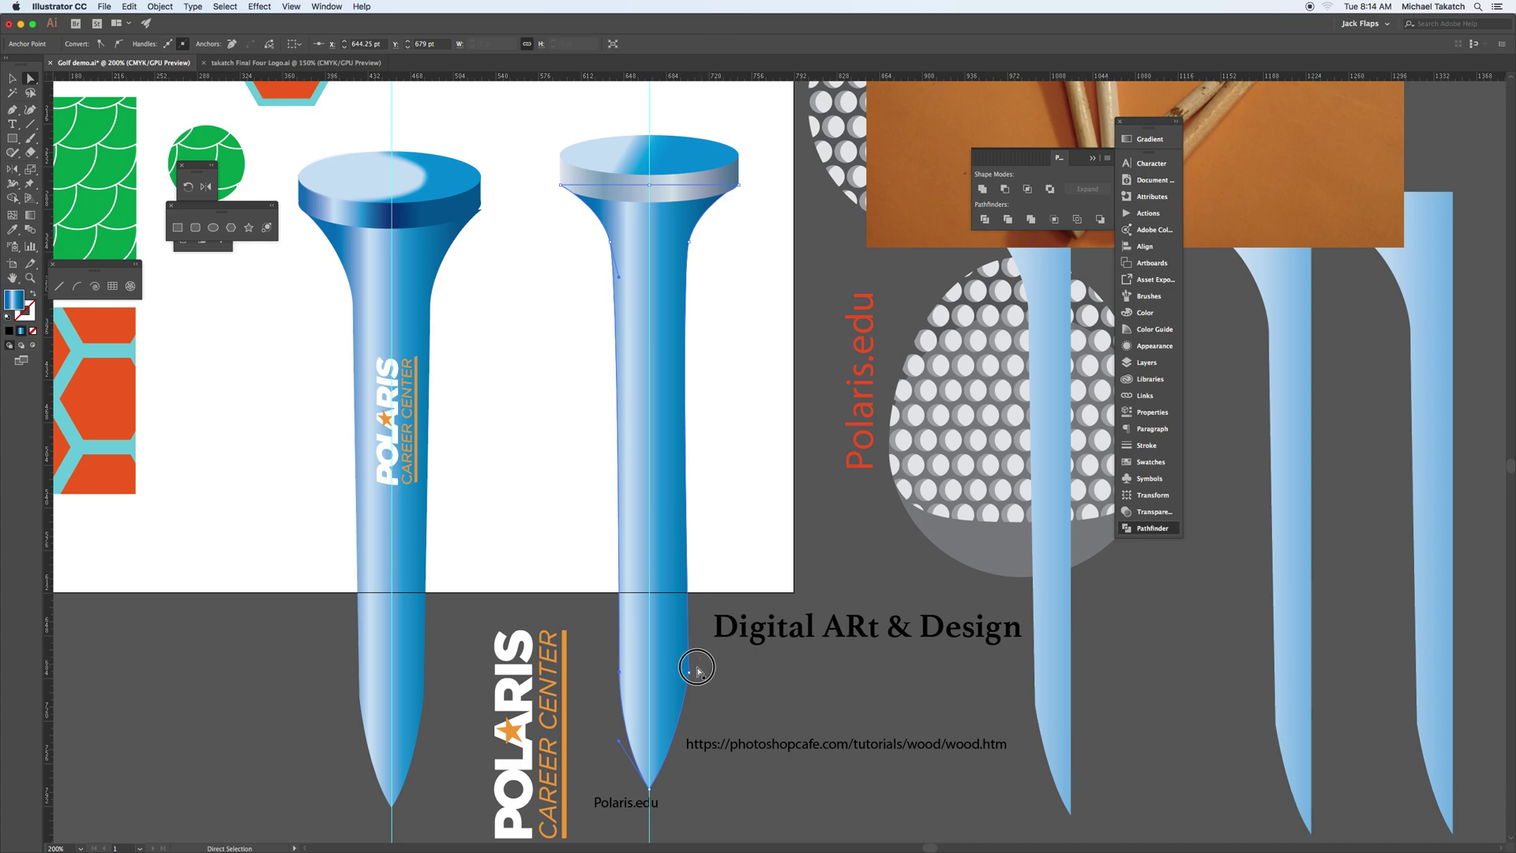
Step: Nudge the matching anchor point on the shaft's right edge inward to taper the tee evenly, and deselect the shape
{"action": "left_click", "coordinate": [688, 672]}
{"action": "key", "text": "Left"}
{"action": "key", "text": "Left"}
{"action": "key", "text": "Left"}
{"action": "key", "text": "Left"}
{"action": "key", "text": "Left"}
{"action": "key", "text": "Left"}
{"action": "key", "text": "Left"}
{"action": "key", "text": "Left"}
{"action": "key", "text": "Left"}
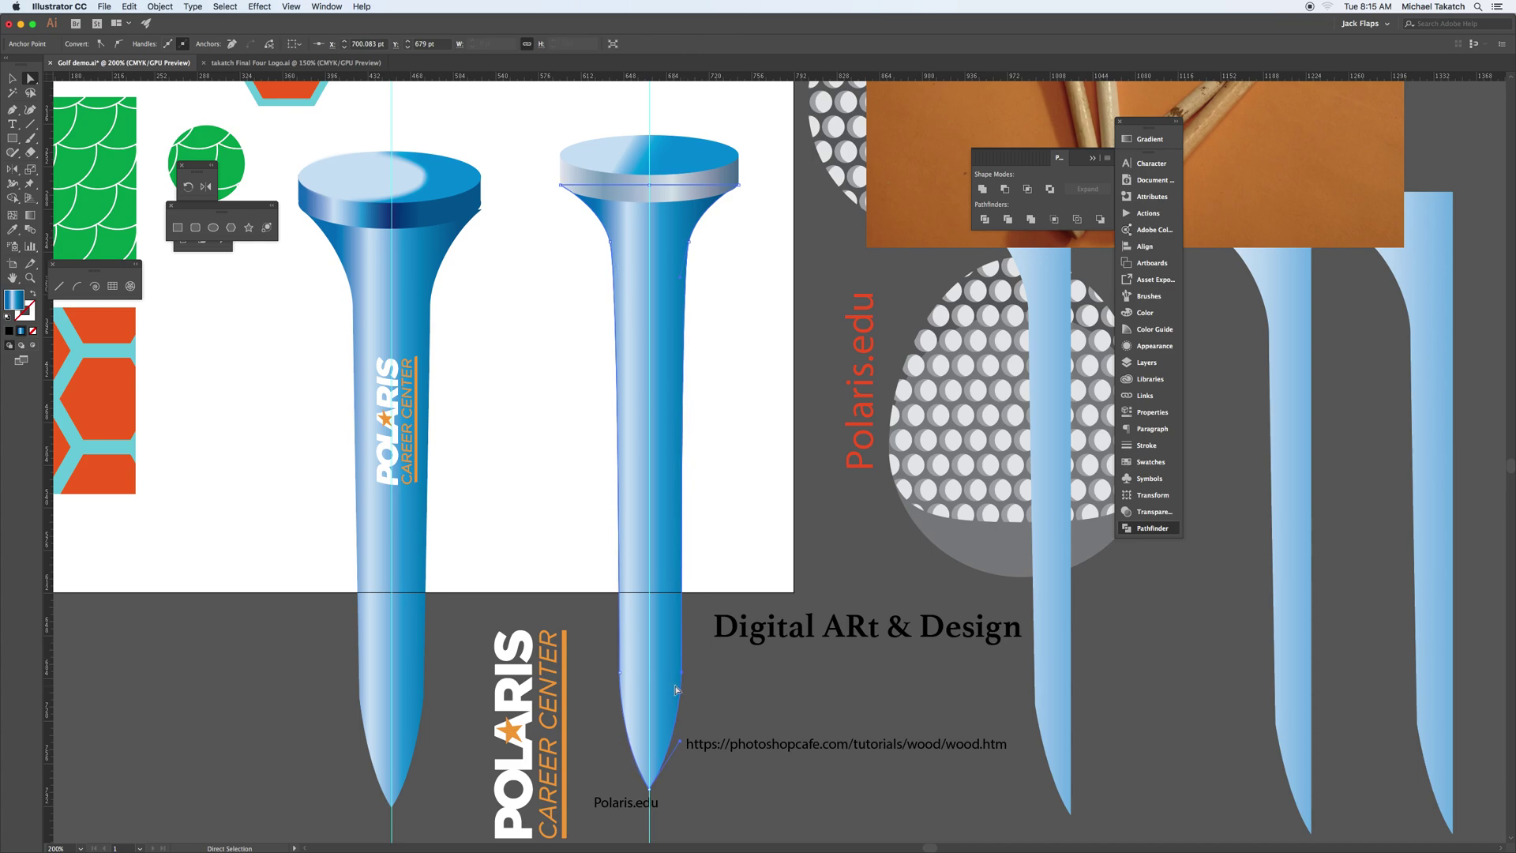
{"action": "left_click", "coordinate": [575, 525]}
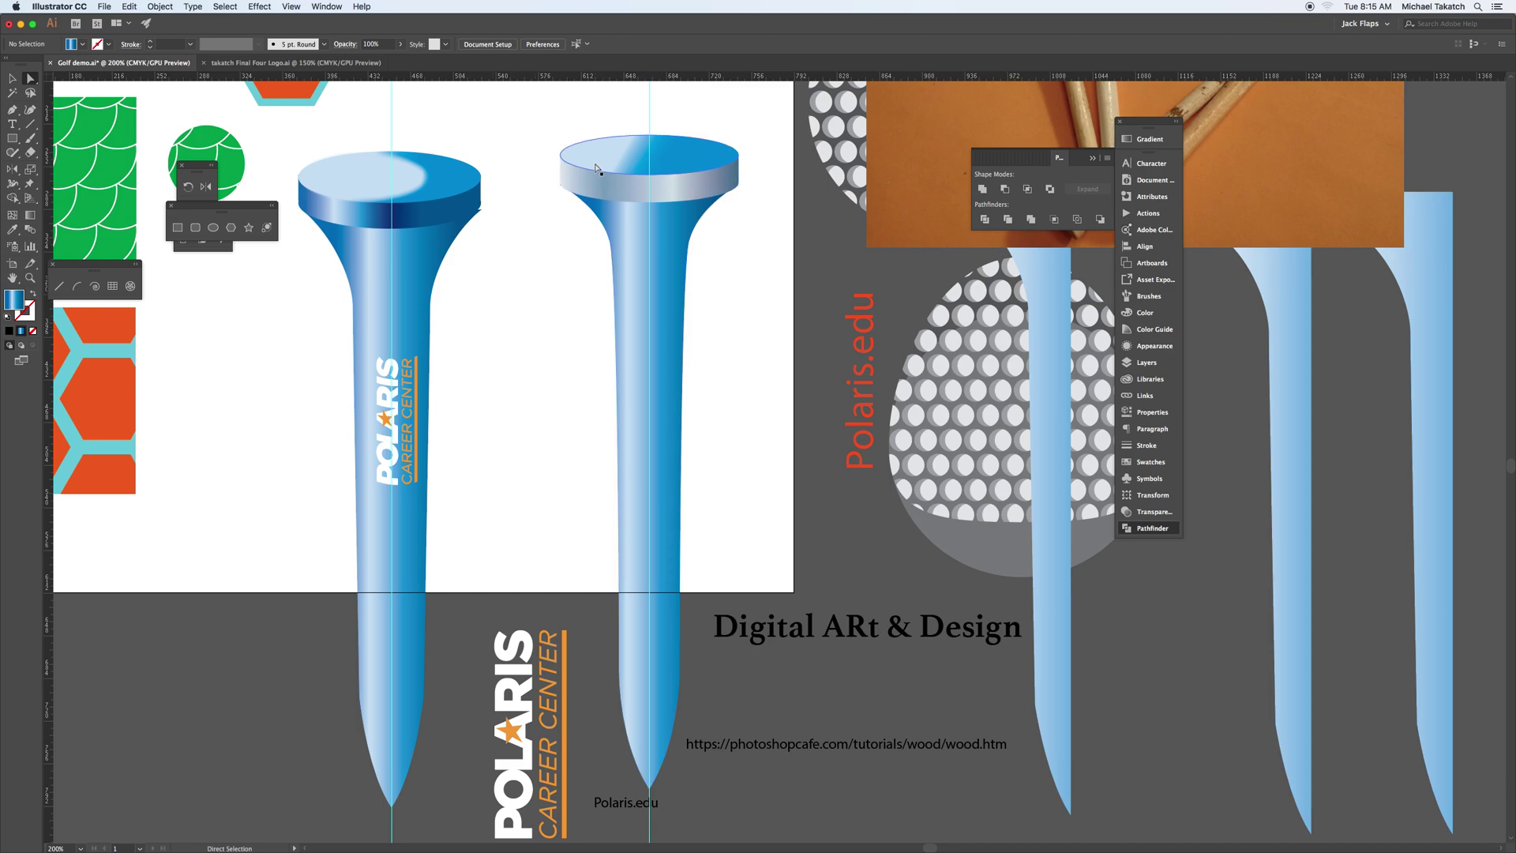
Step: Duplicate the "Digital ARt & Design" text, rotate the copy to read vertically upward, and place it on the new tee's shaft
{"action": "left_click", "coordinate": [13, 79]}
{"action": "left_click_drag", "start_coordinate": [853, 634], "coordinate": [847, 551]}
{"action": "left_click_drag", "start_coordinate": [992, 531], "coordinate": [805, 433]}
{"action": "left_click_drag", "start_coordinate": [830, 526], "coordinate": [661, 397]}
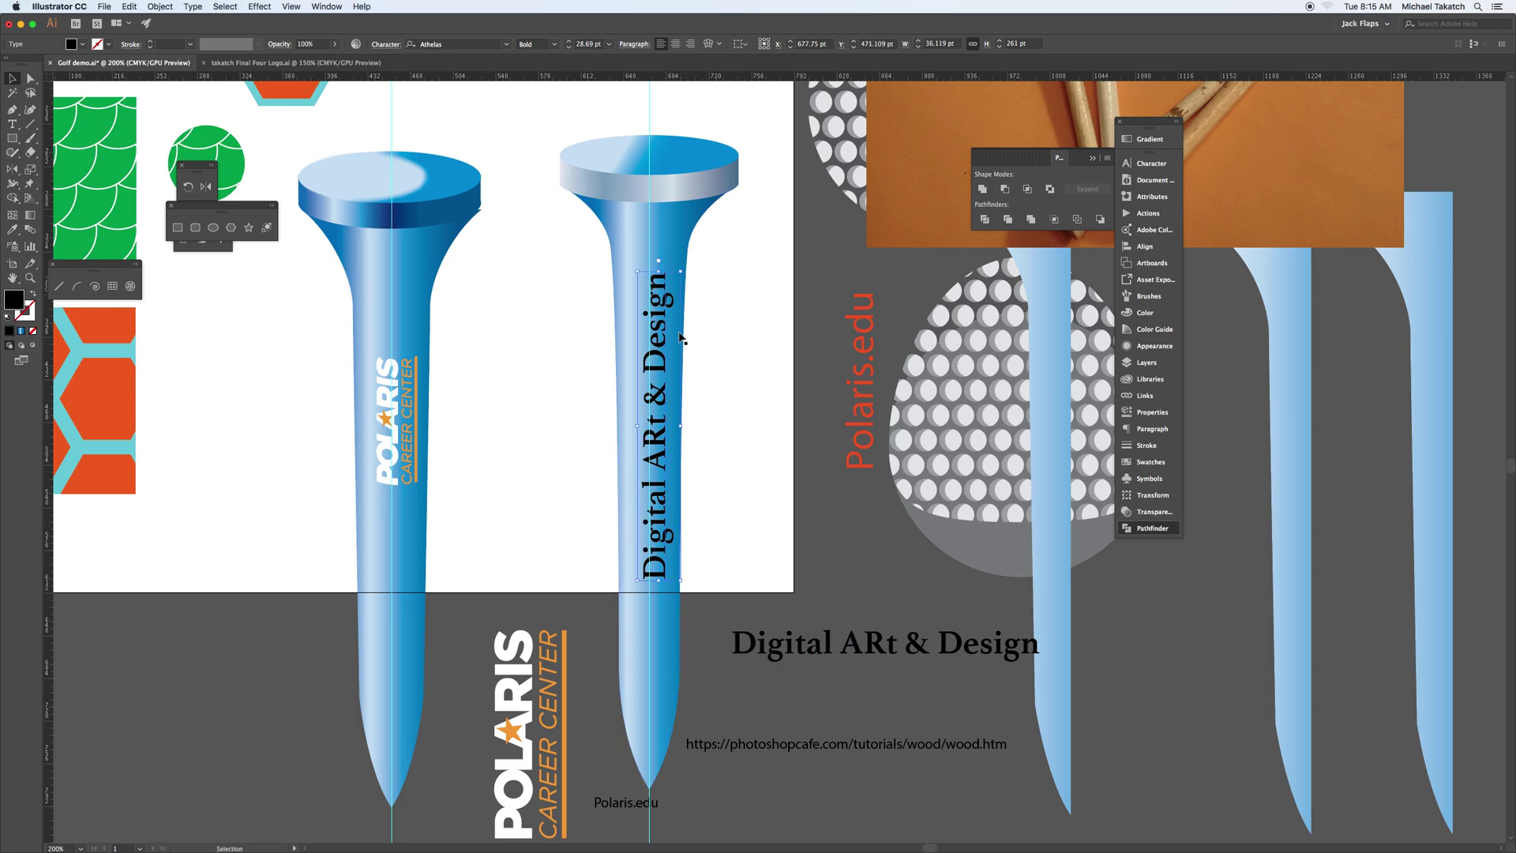
Step: Scale the vertical text down to about 20.7 pt and move it 4.5 pt horizontally and -34.5 pt vertically on the shaft
{"action": "left_click_drag", "start_coordinate": [679, 273], "coordinate": [667, 357]}
{"action": "key", "text": "Return"}
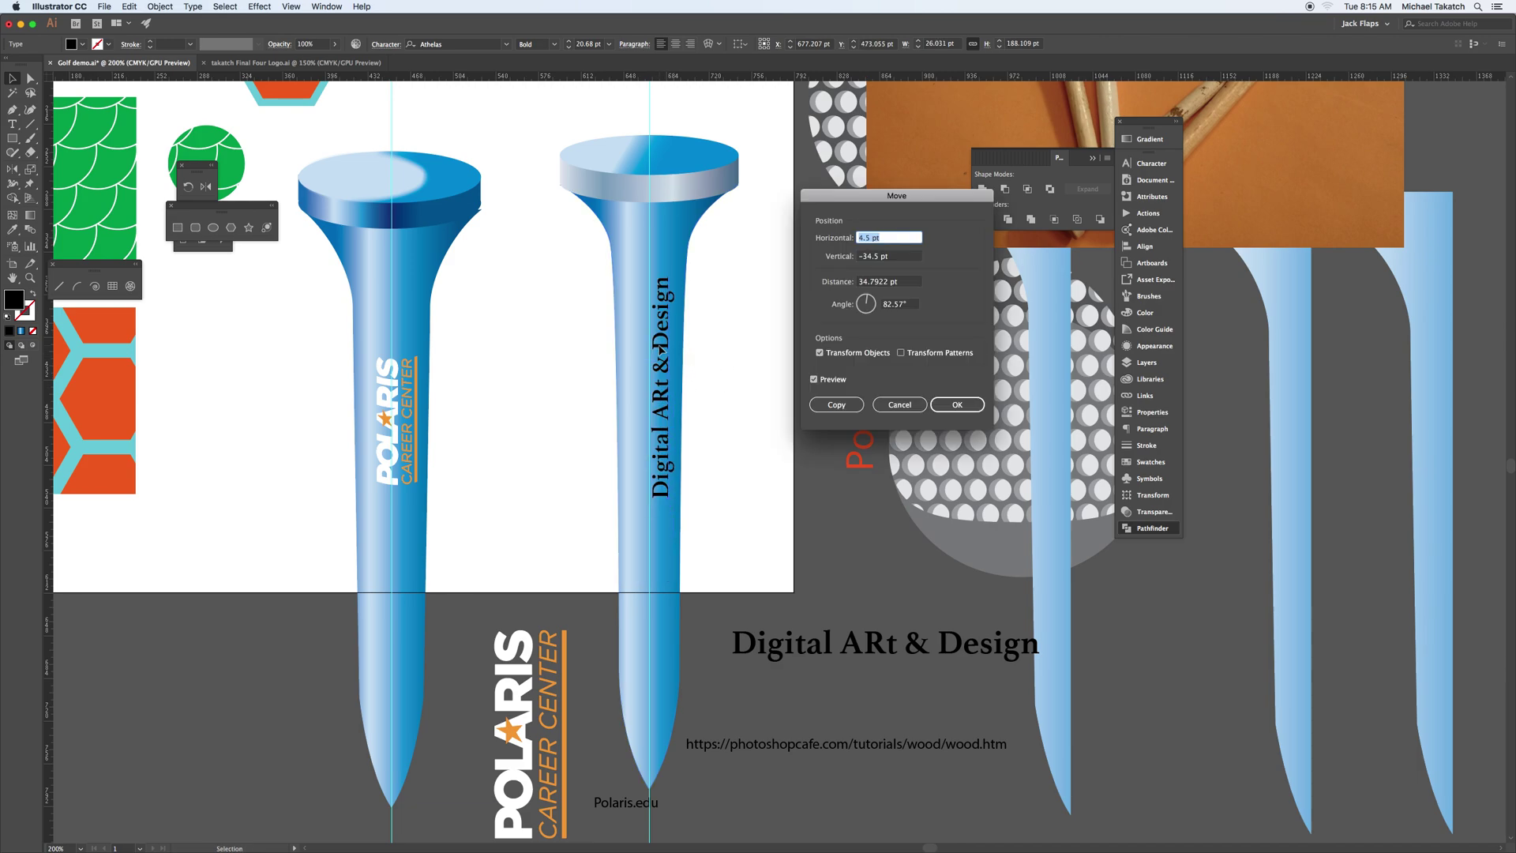
{"action": "left_click", "coordinate": [957, 404]}
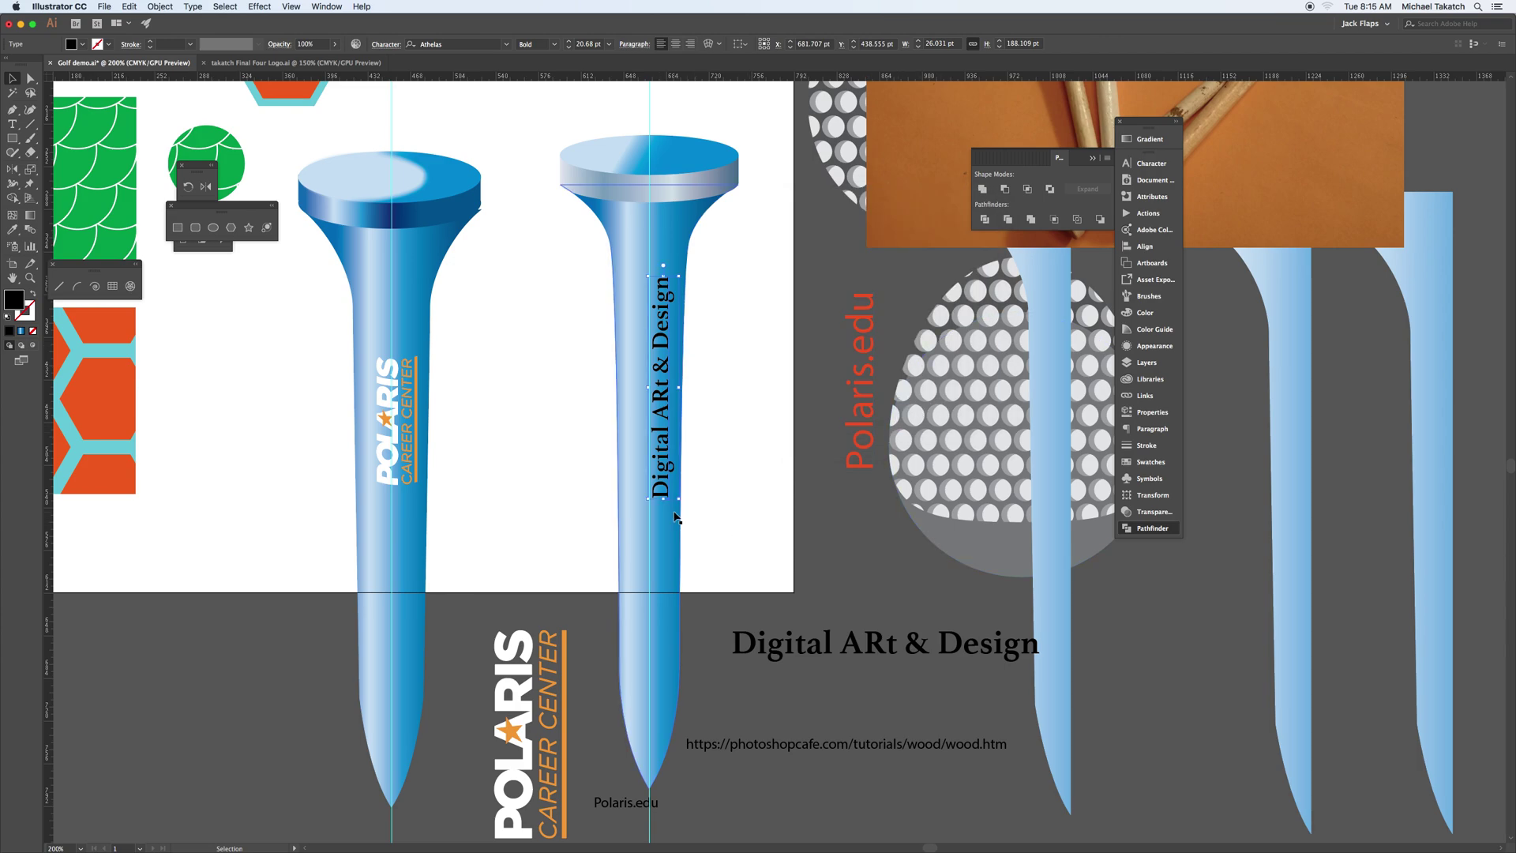